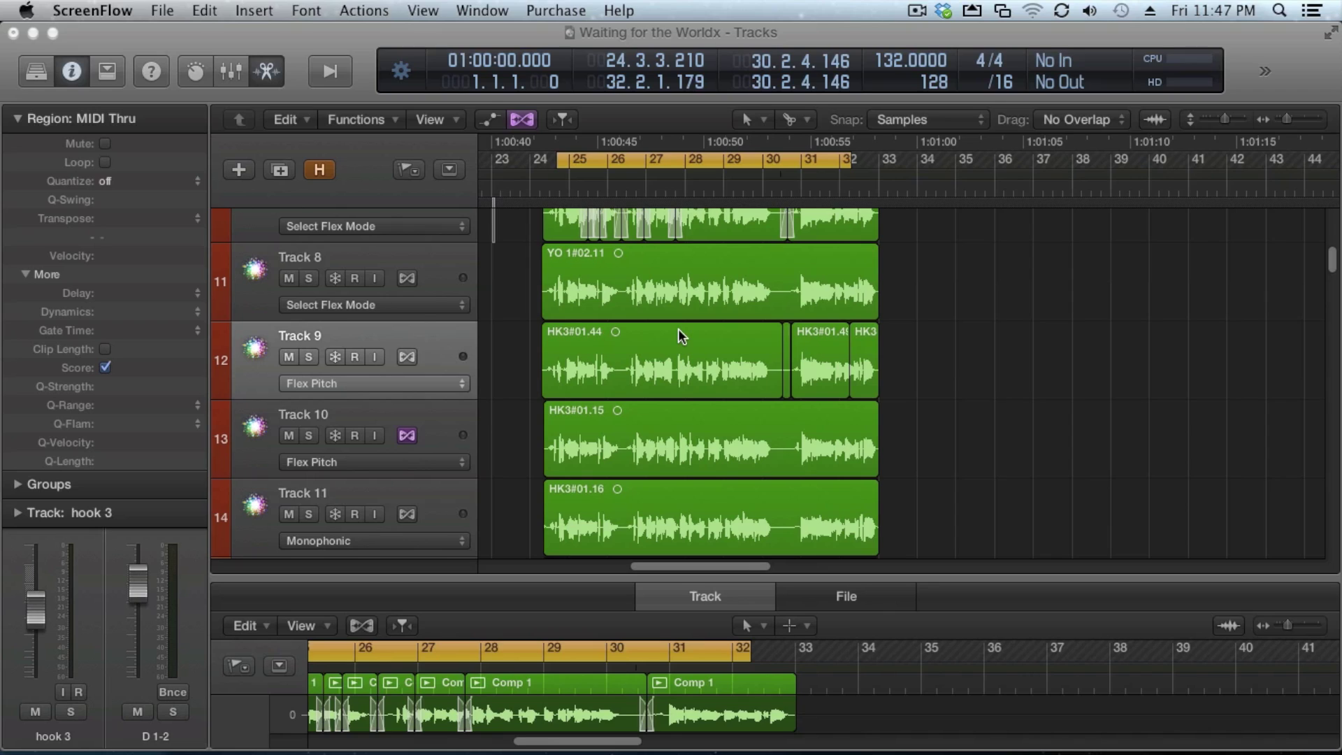
Select the HK3#01.44 region and enable flex on Track 9 and in the region inspector.
{"action": "left_click", "coordinate": [678, 329]}
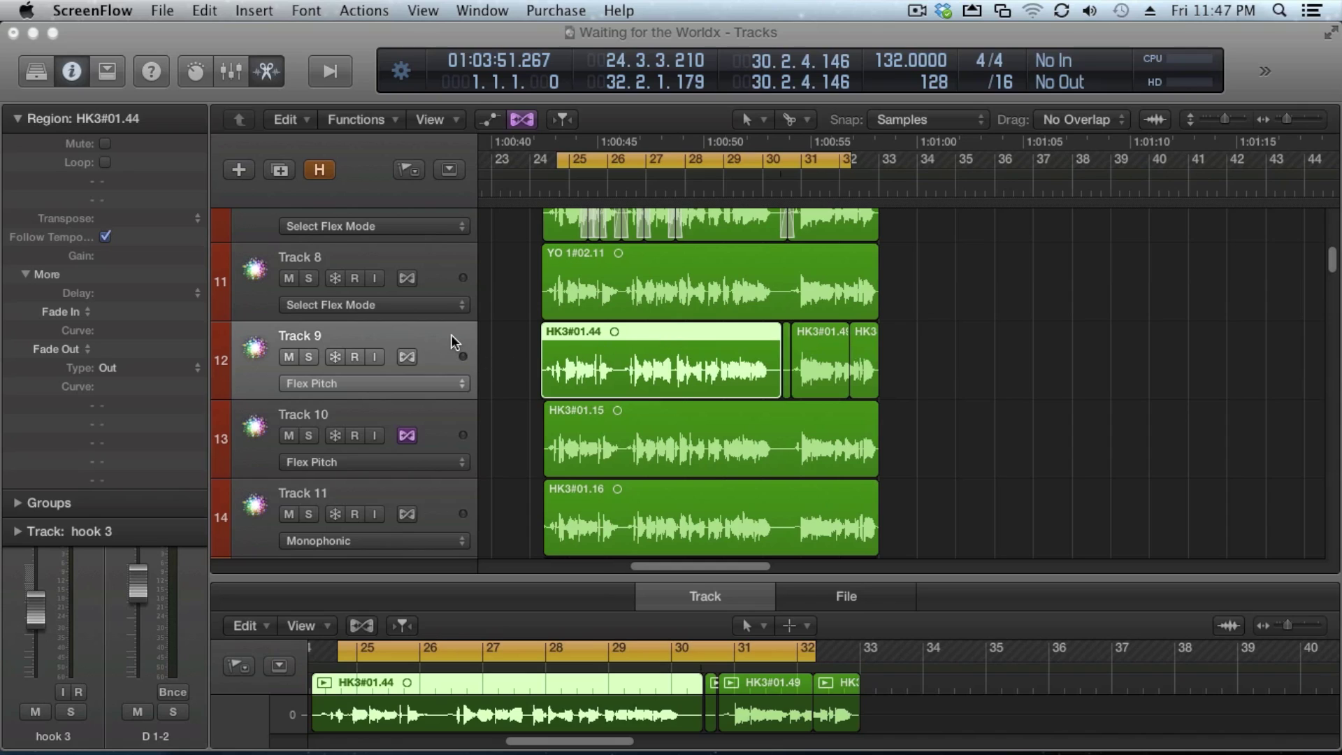
{"action": "key", "text": "shift+f"}
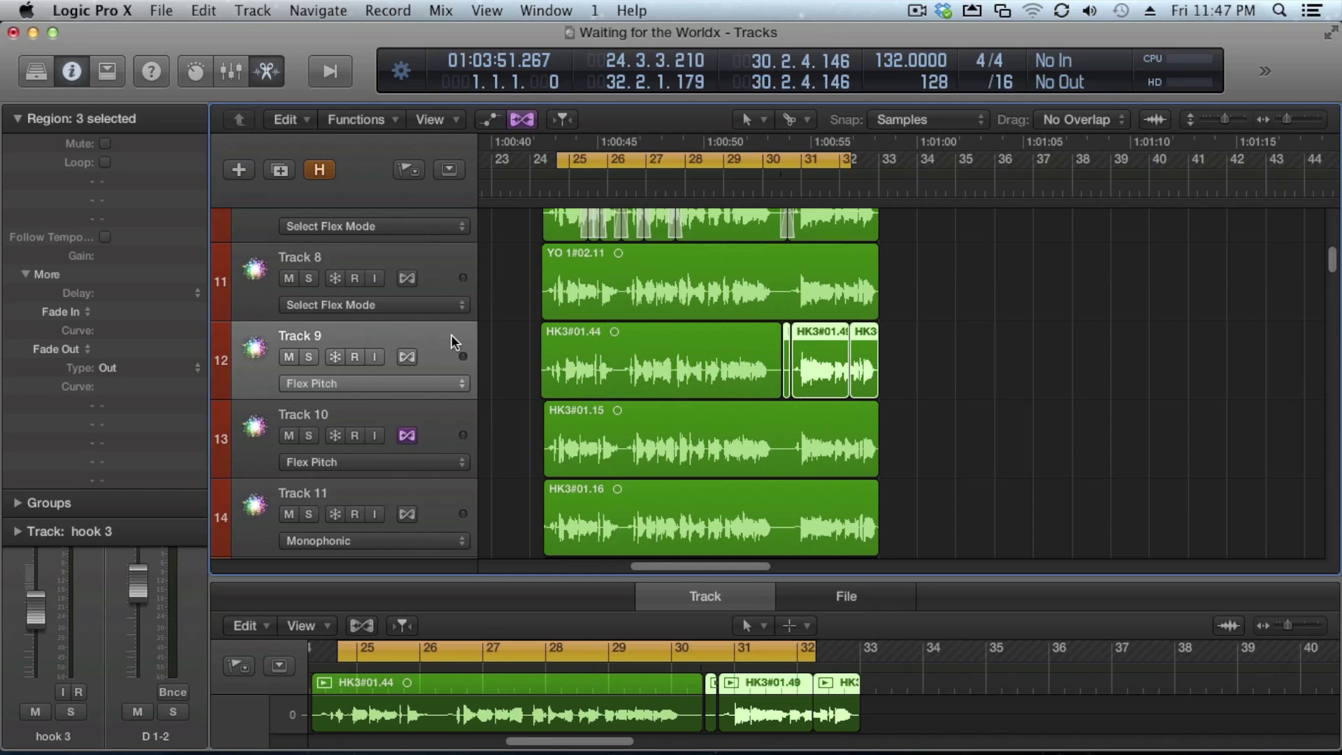
{"action": "left_click", "coordinate": [590, 333]}
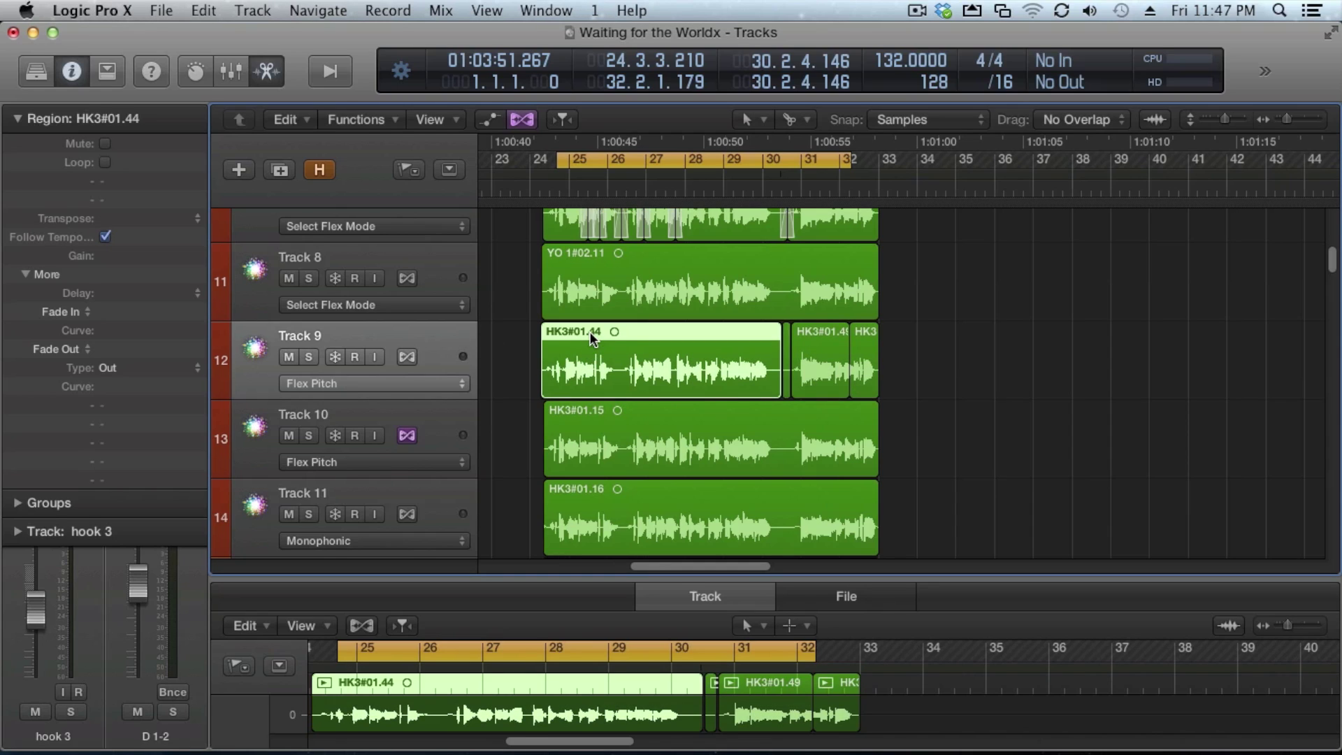
{"action": "key", "text": "super+f"}
{"action": "key", "text": "super+f"}
{"action": "left_click", "coordinate": [405, 356]}
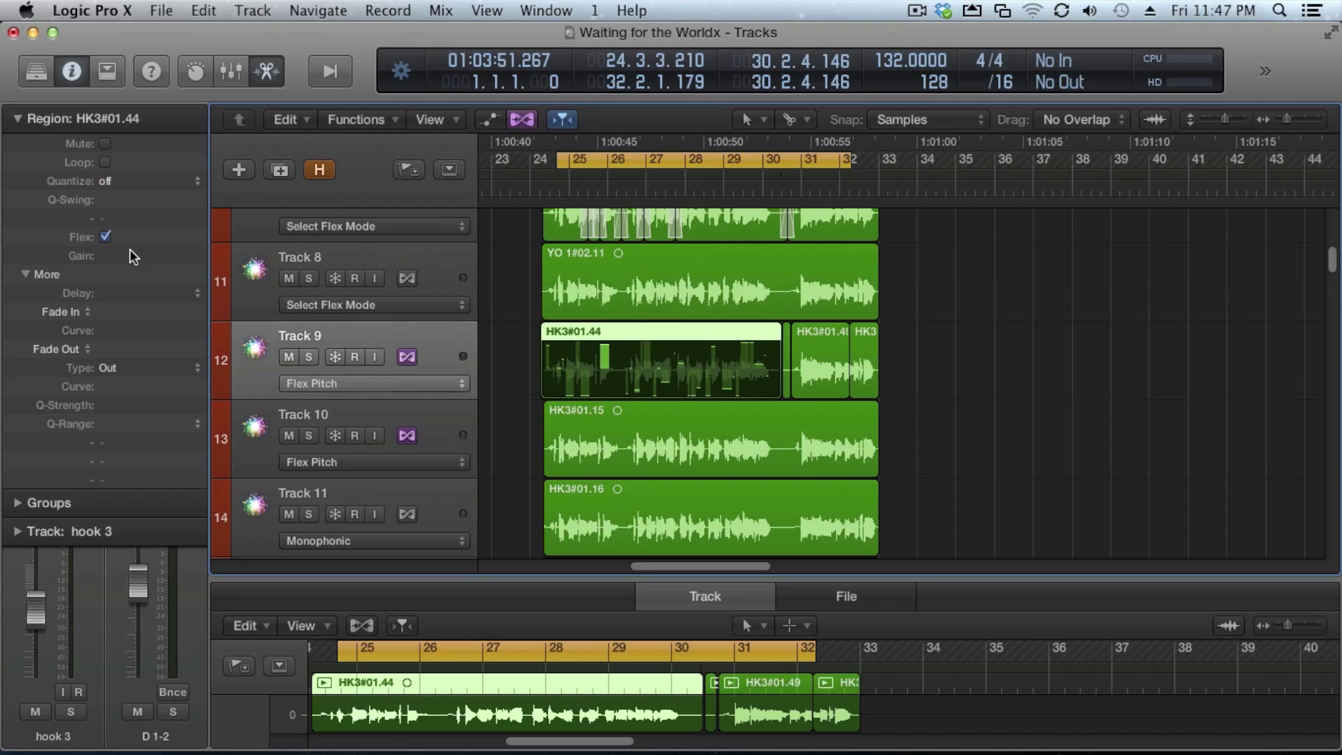
{"action": "left_click", "coordinate": [105, 237]}
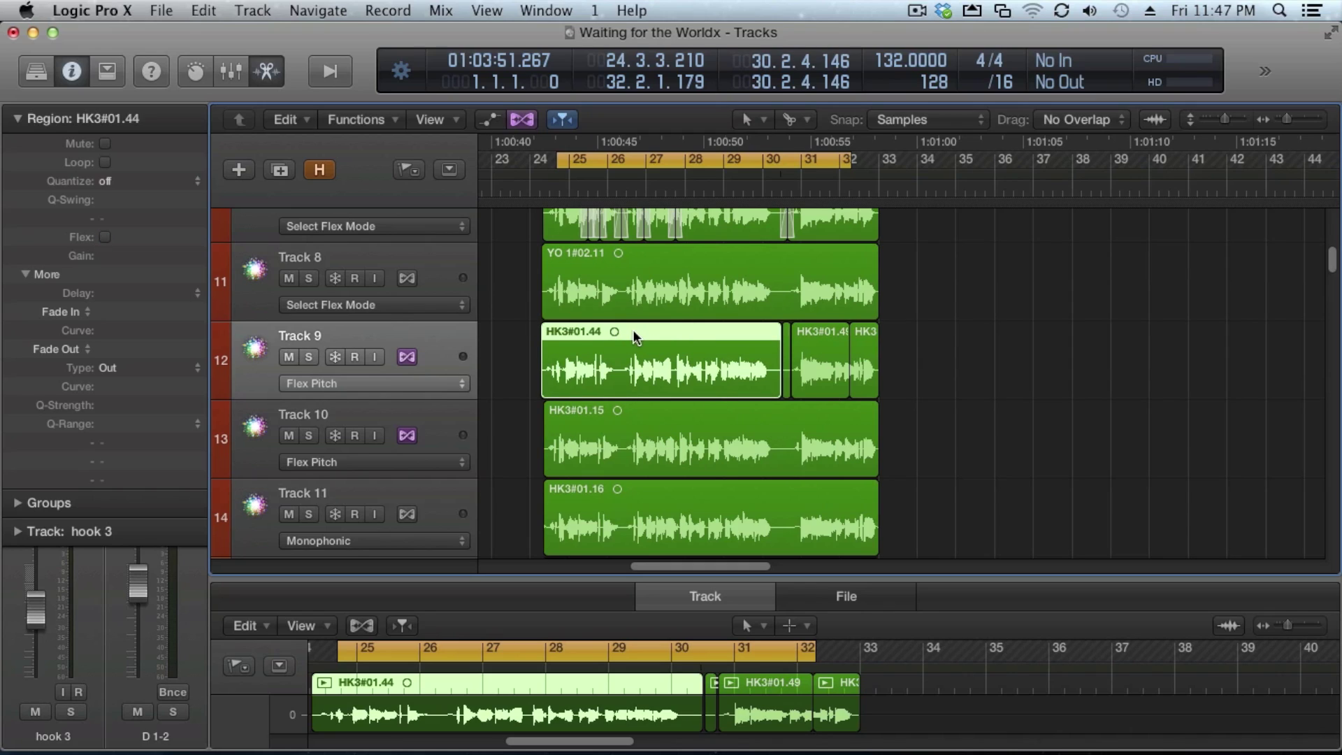
{"action": "left_click", "coordinate": [104, 238]}
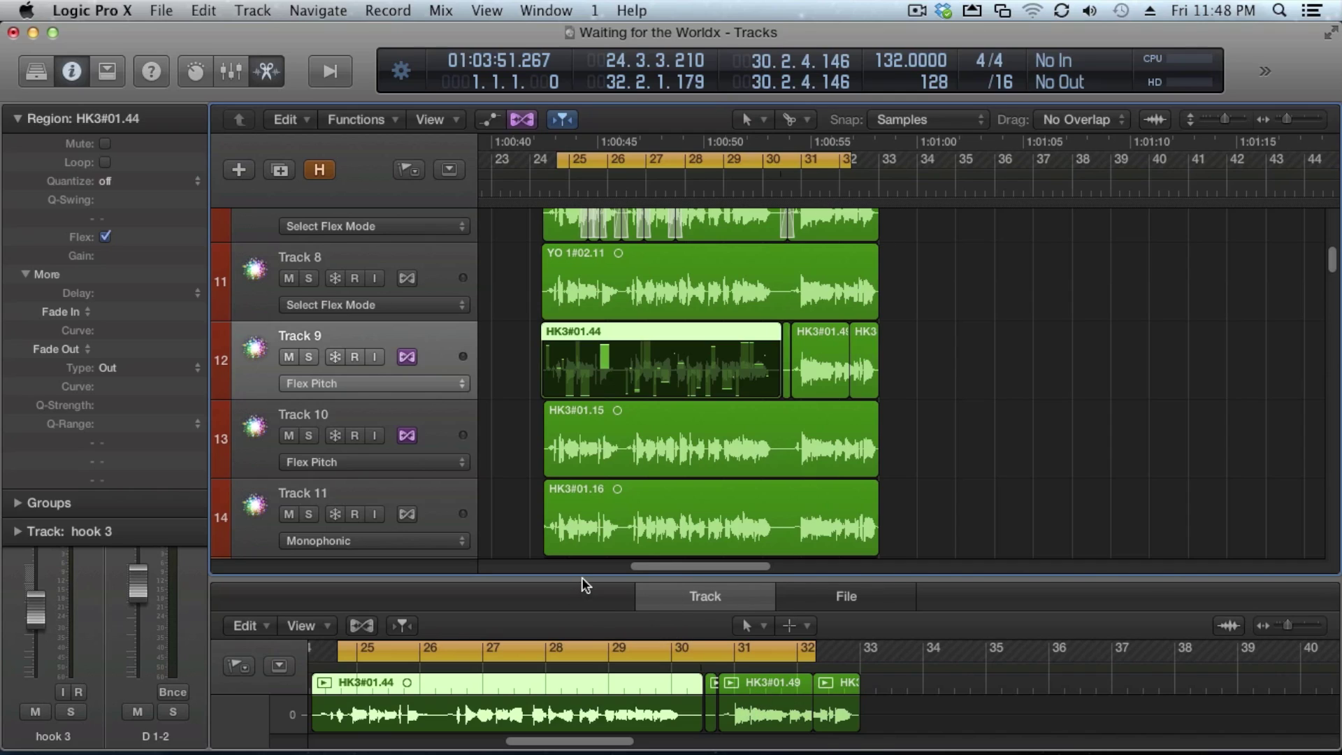
Enlarge the Audio Track Editor and display HK3#01.44's Flex Pitch notes over the waveform.
{"action": "left_click_drag", "start_coordinate": [582, 578], "coordinate": [627, 403]}
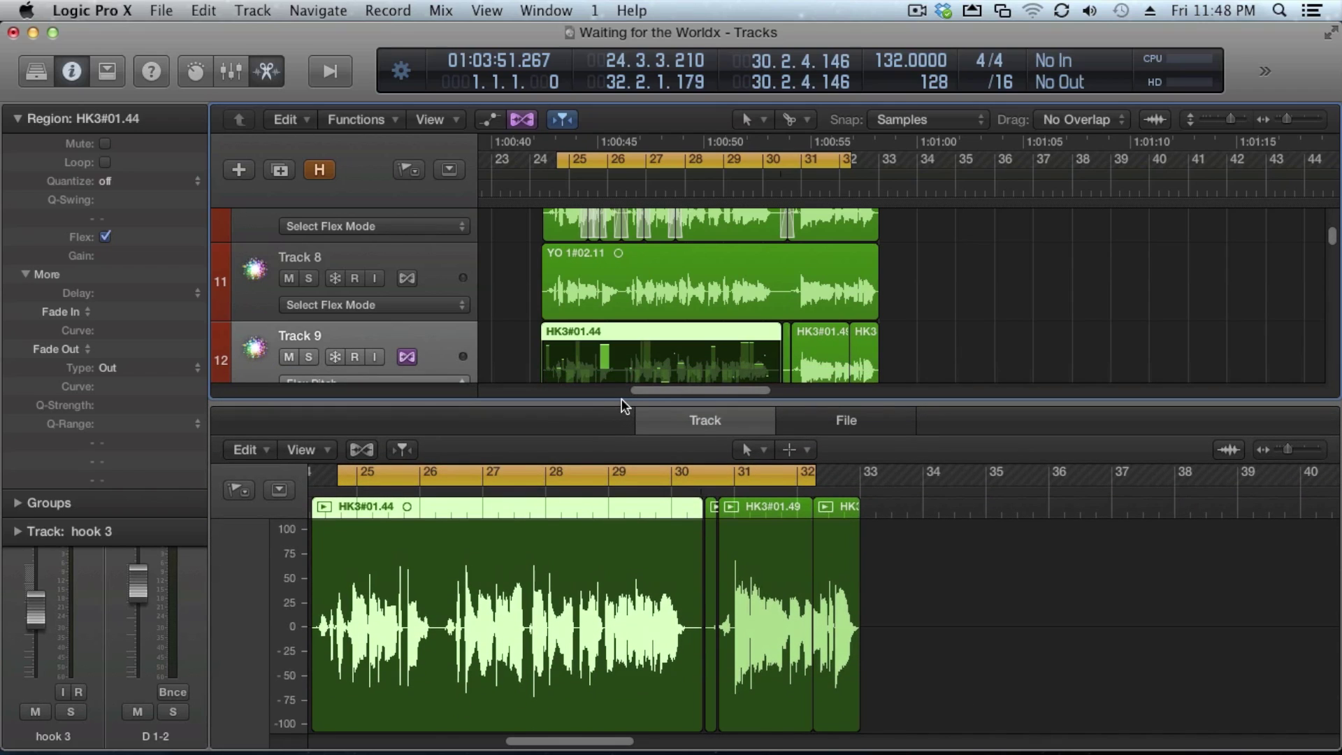
{"action": "left_click", "coordinate": [361, 450]}
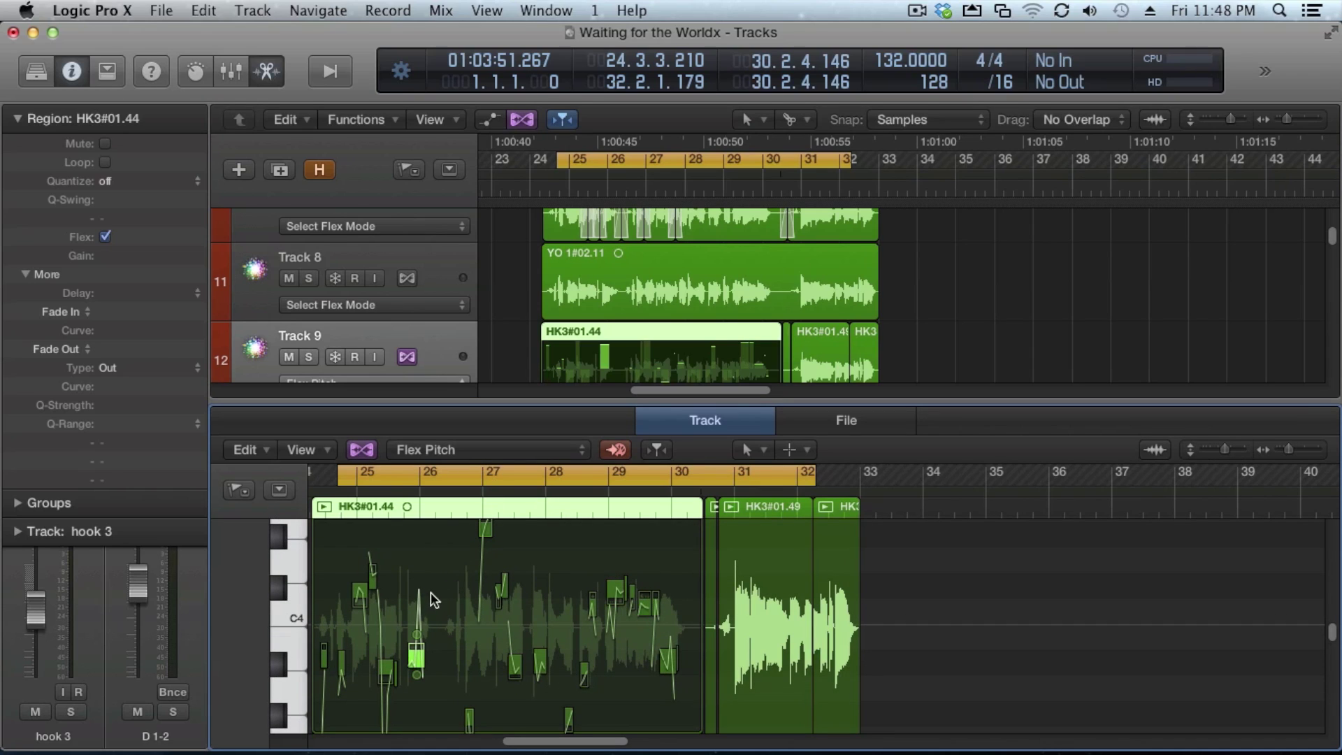
{"action": "left_click", "coordinate": [453, 457]}
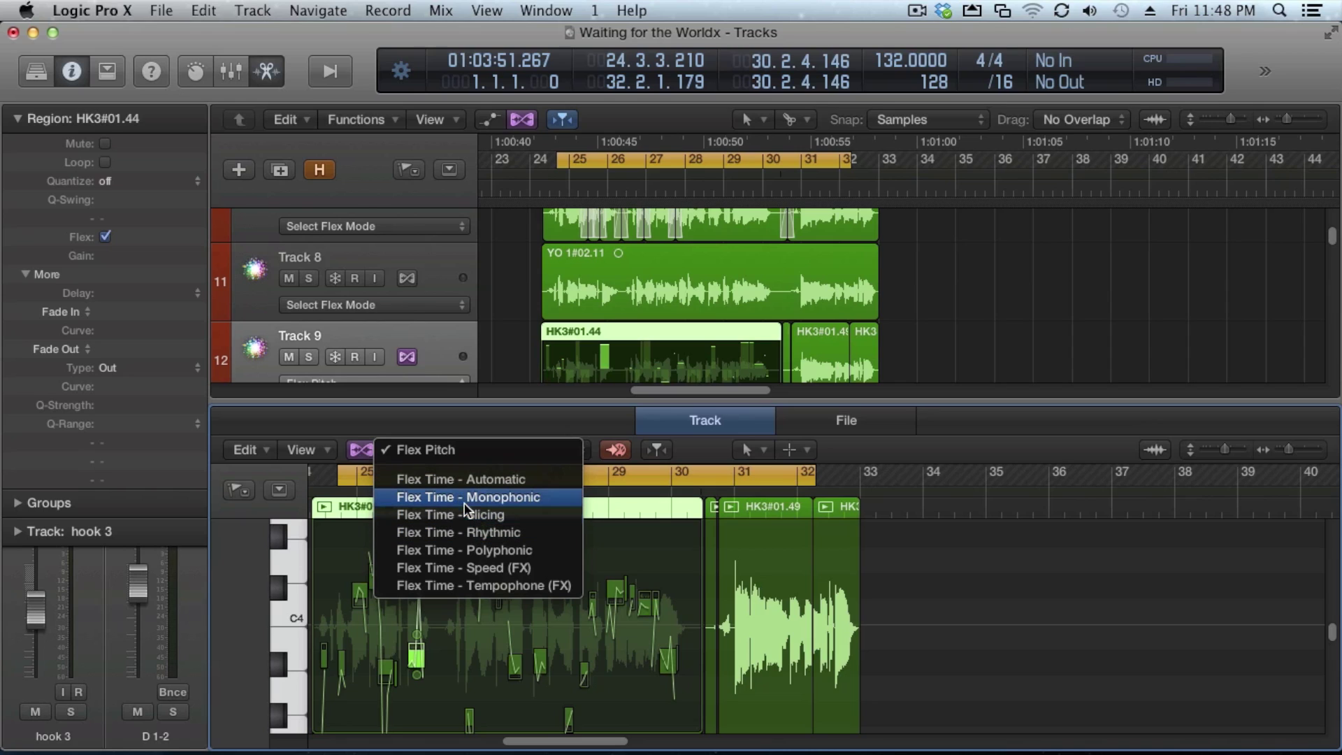
Switch the region to Flex Time – Automatic, suppress the warning and suspend the pitch edits.
{"action": "left_click", "coordinate": [462, 479]}
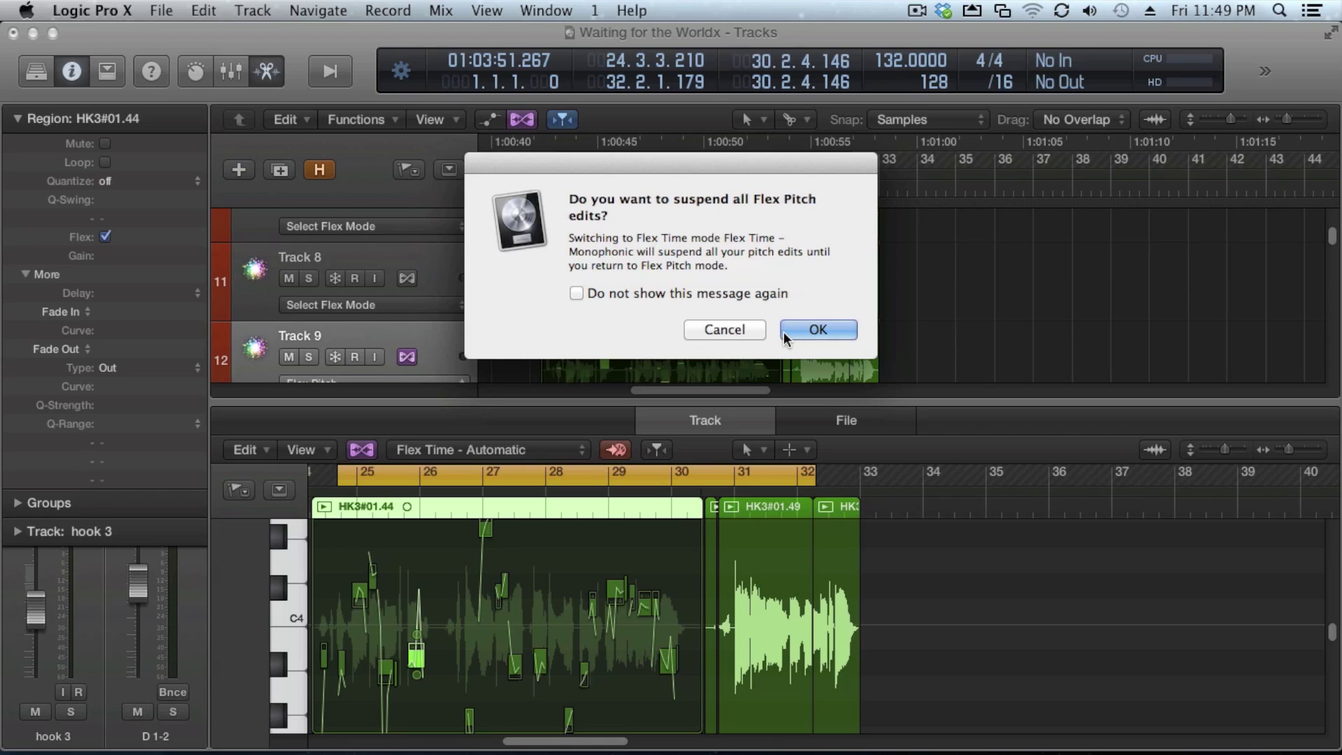
{"action": "left_click", "coordinate": [594, 292]}
{"action": "left_click", "coordinate": [814, 331]}
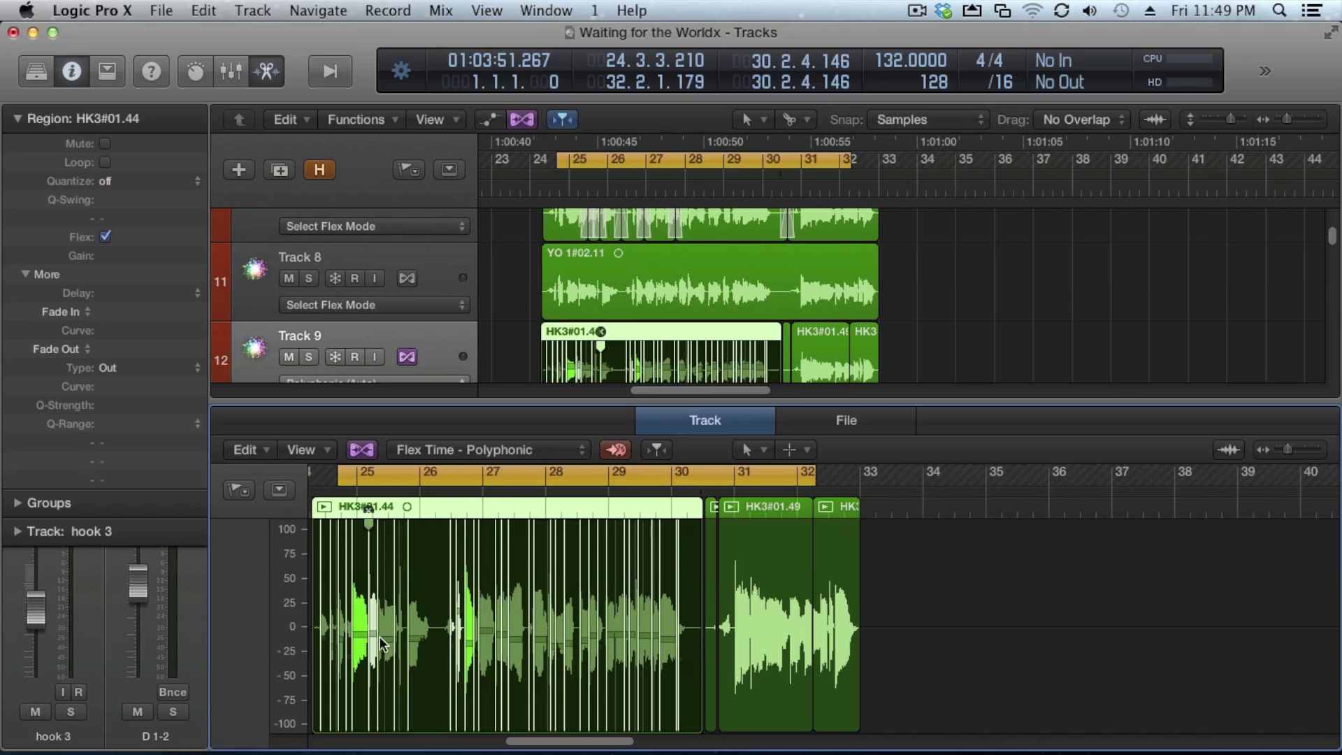
Return the editor to Flex Pitch and reselect the HK3#01.44 region.
{"action": "left_click", "coordinate": [507, 451]}
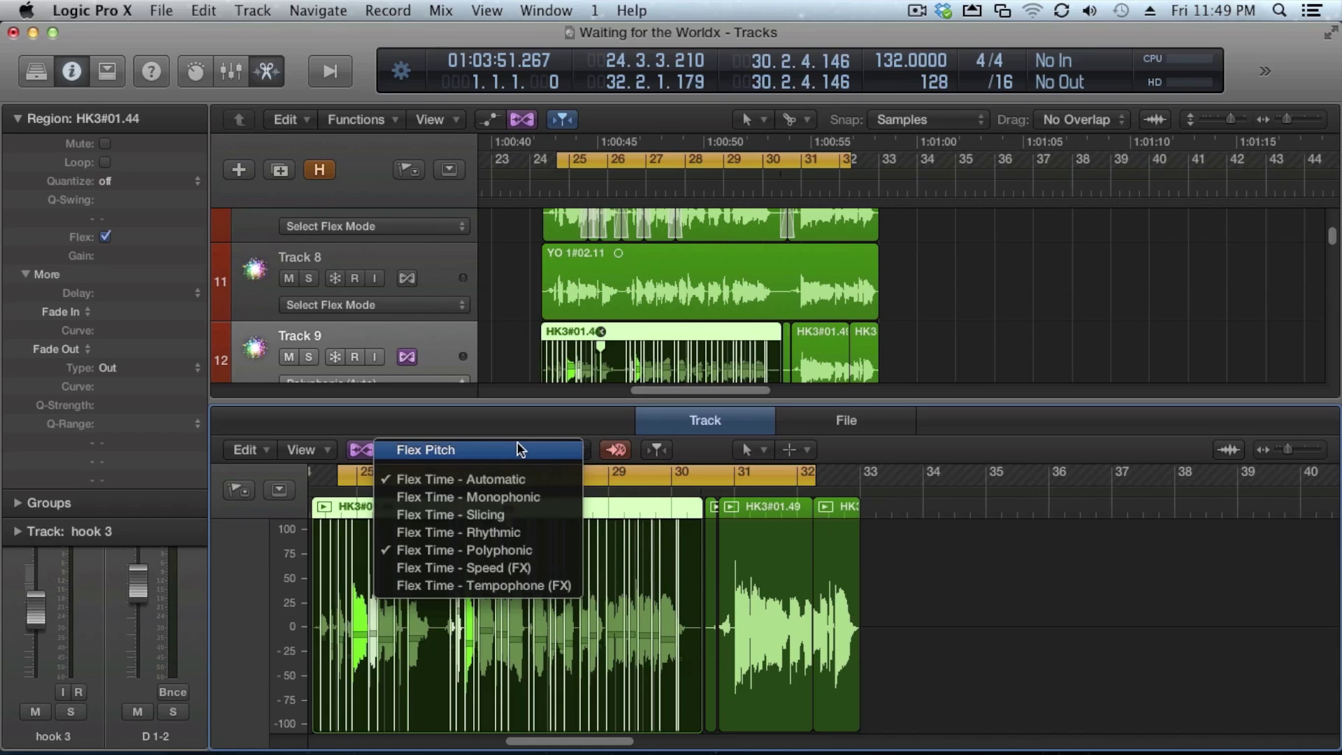
{"action": "left_click", "coordinate": [506, 450]}
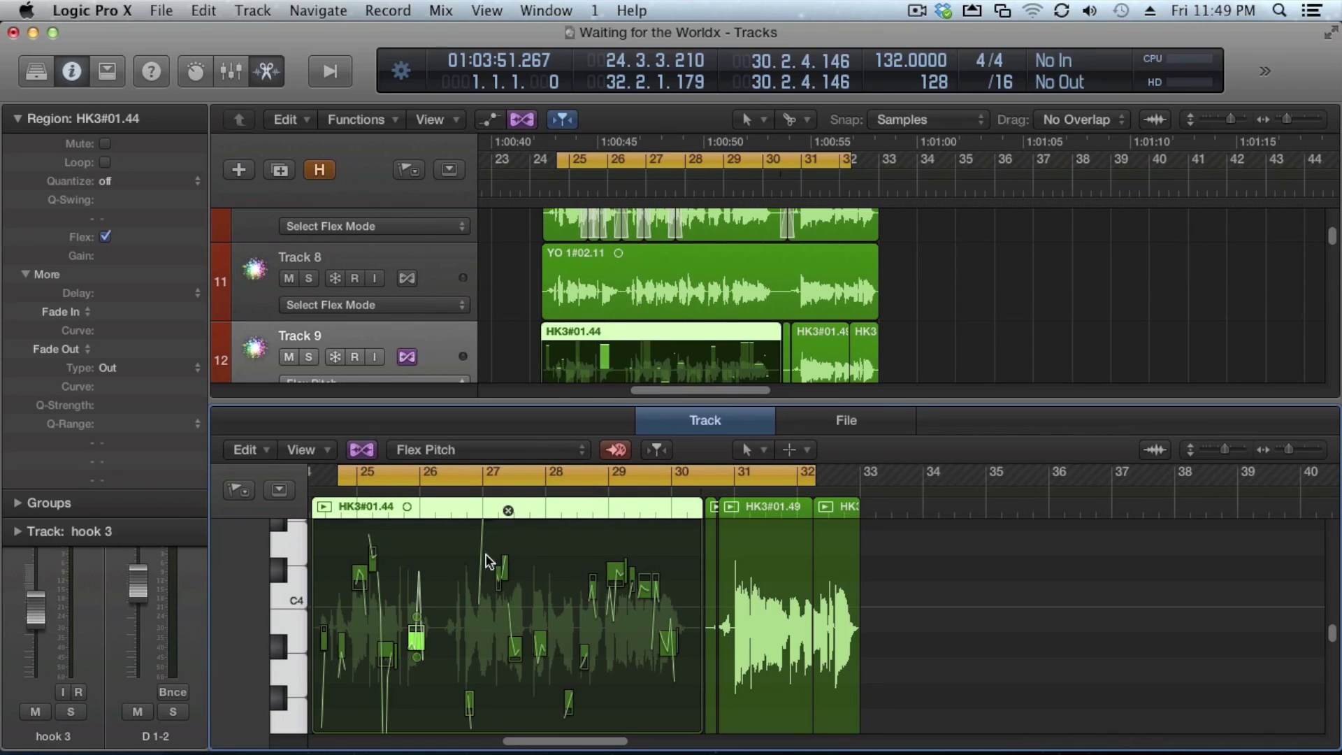
{"action": "left_click", "coordinate": [528, 330]}
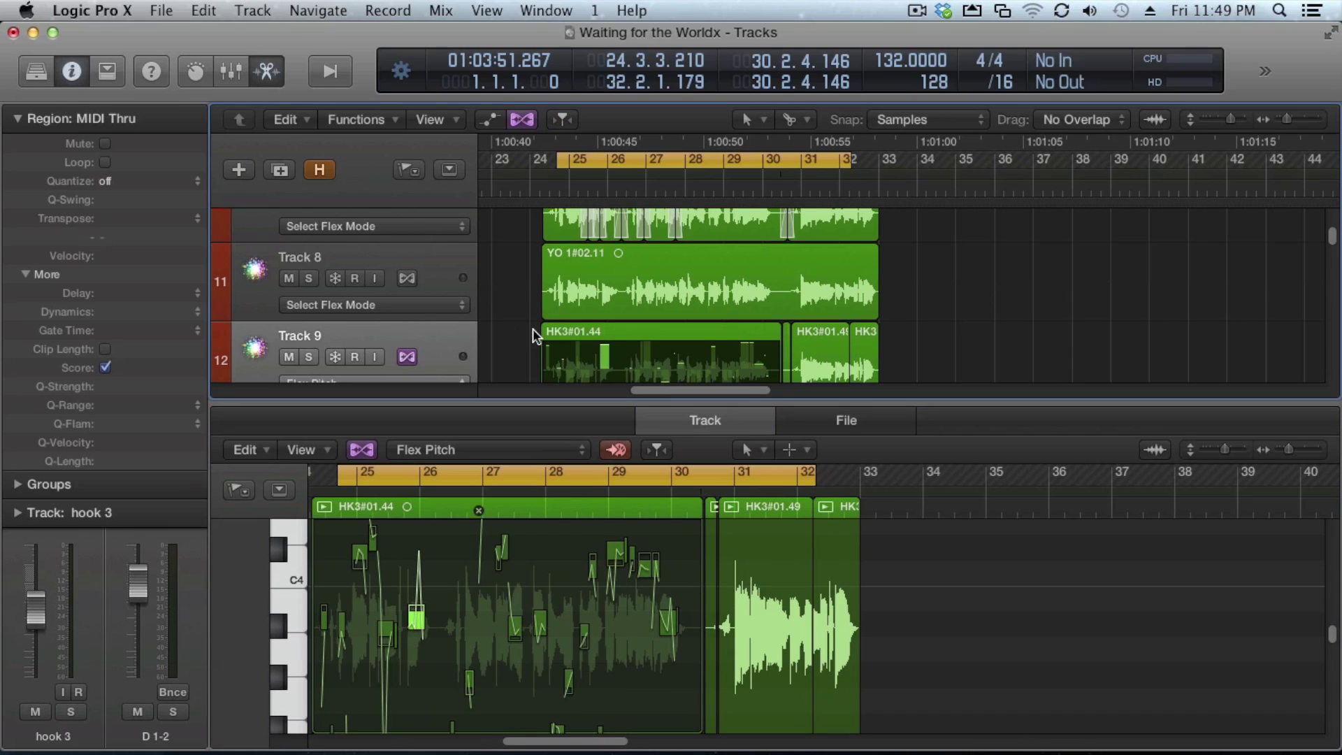
{"action": "left_click", "coordinate": [606, 328]}
Solo Track 9, play the vocal briefly, and check the pitch of the note near bar 26.
{"action": "left_click", "coordinate": [310, 357]}
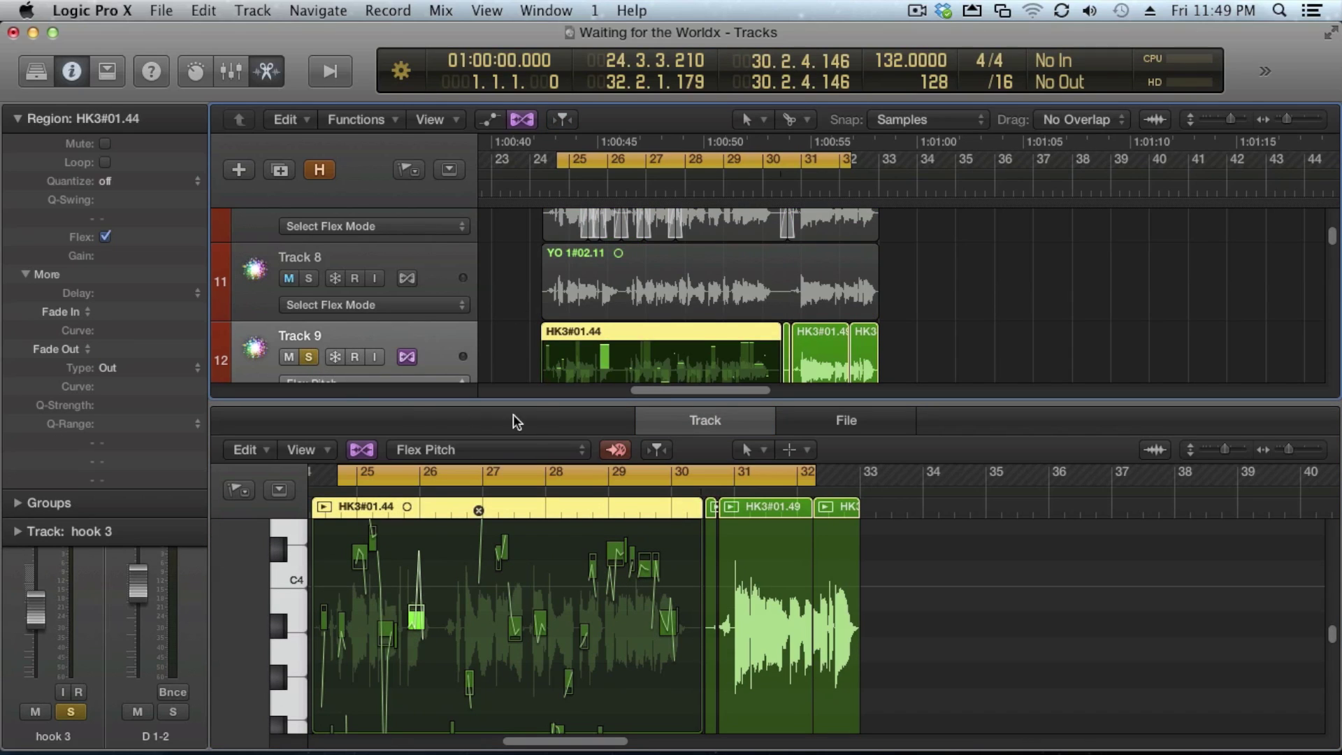
{"action": "key", "text": "space"}
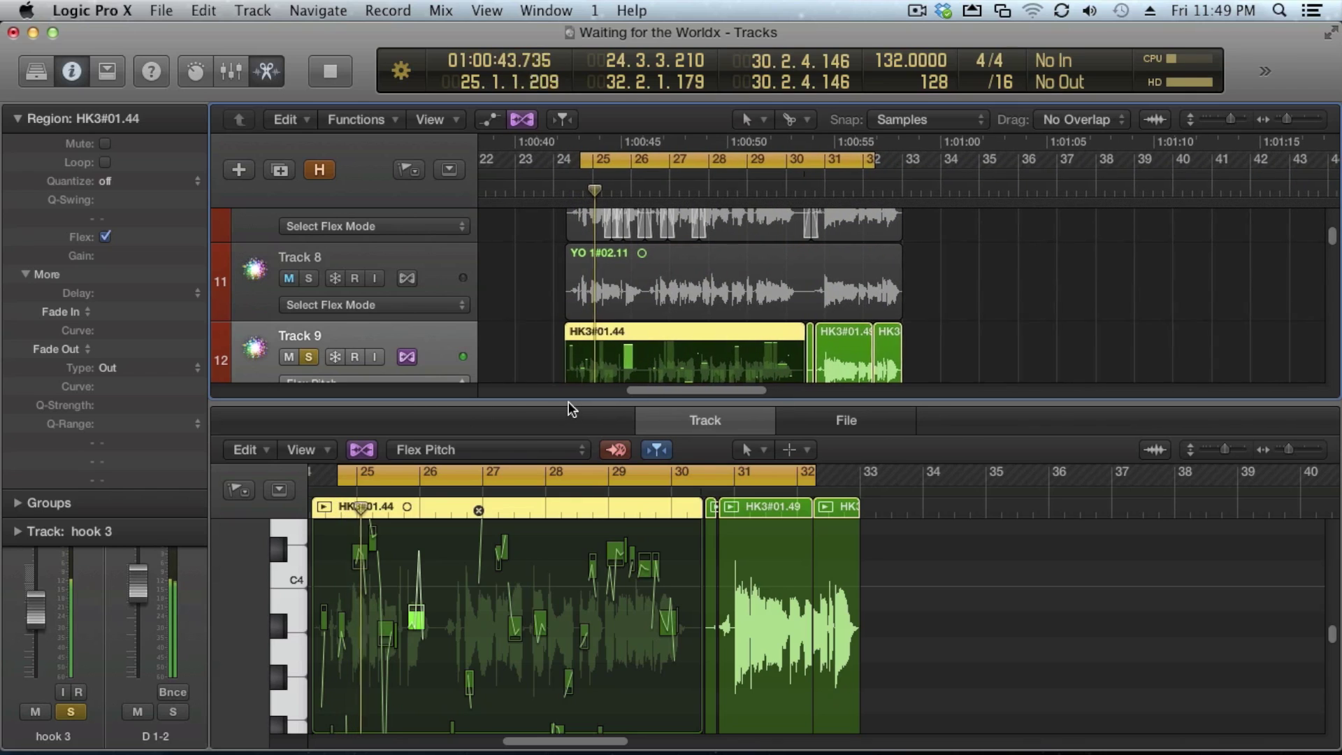
{"action": "key", "text": "space"}
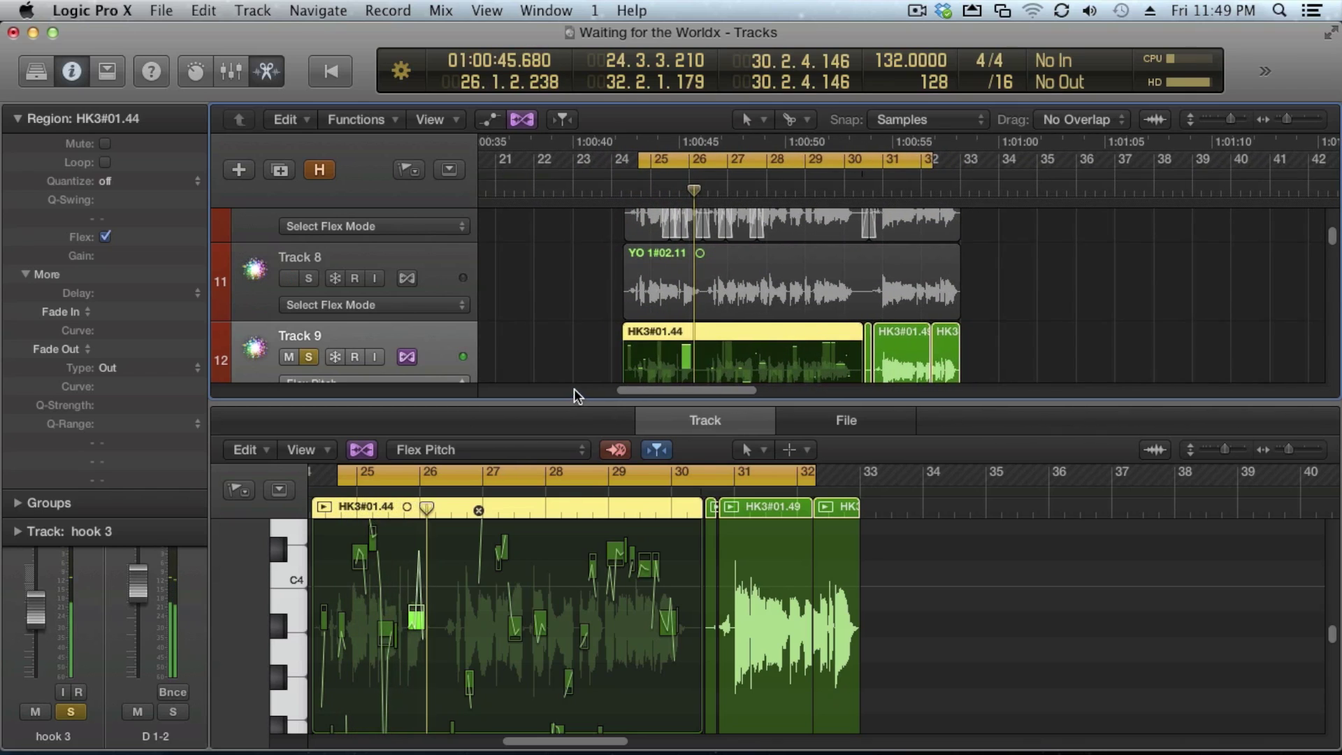
{"action": "left_click", "coordinate": [417, 624]}
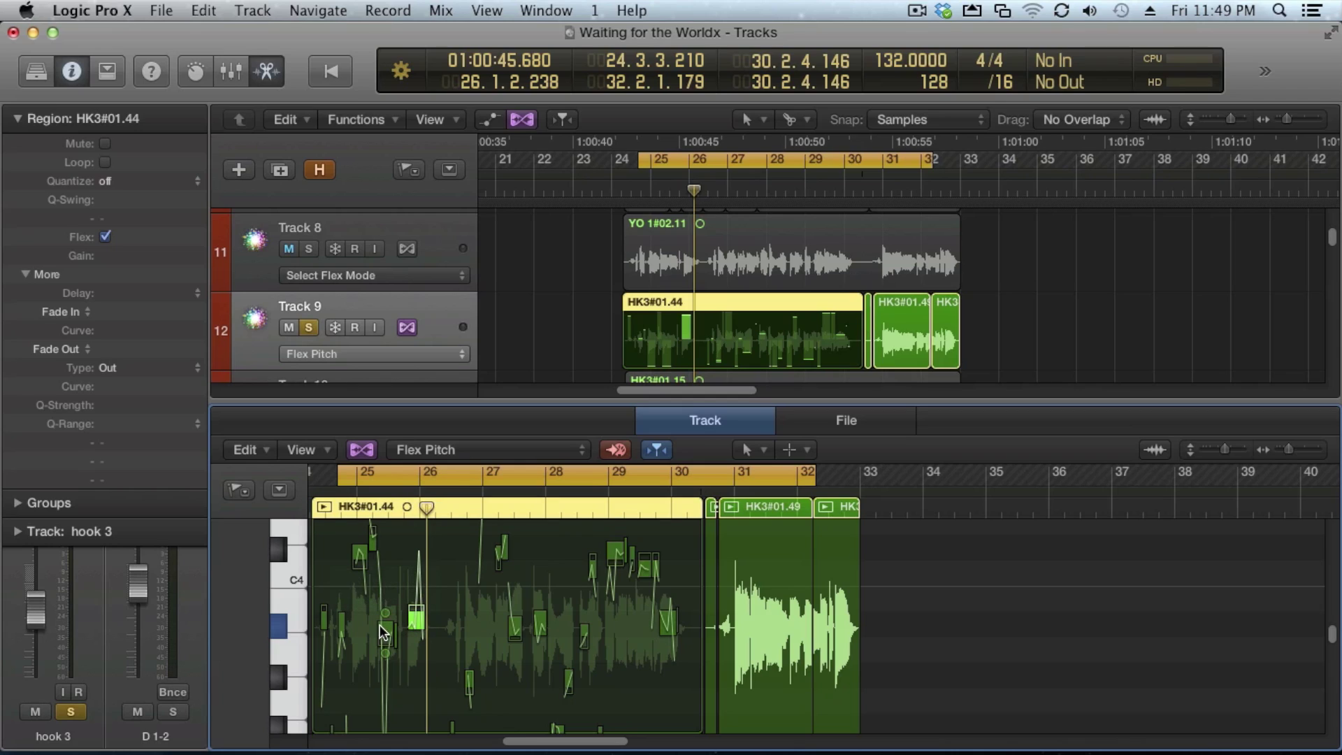
{"action": "left_click", "coordinate": [415, 623]}
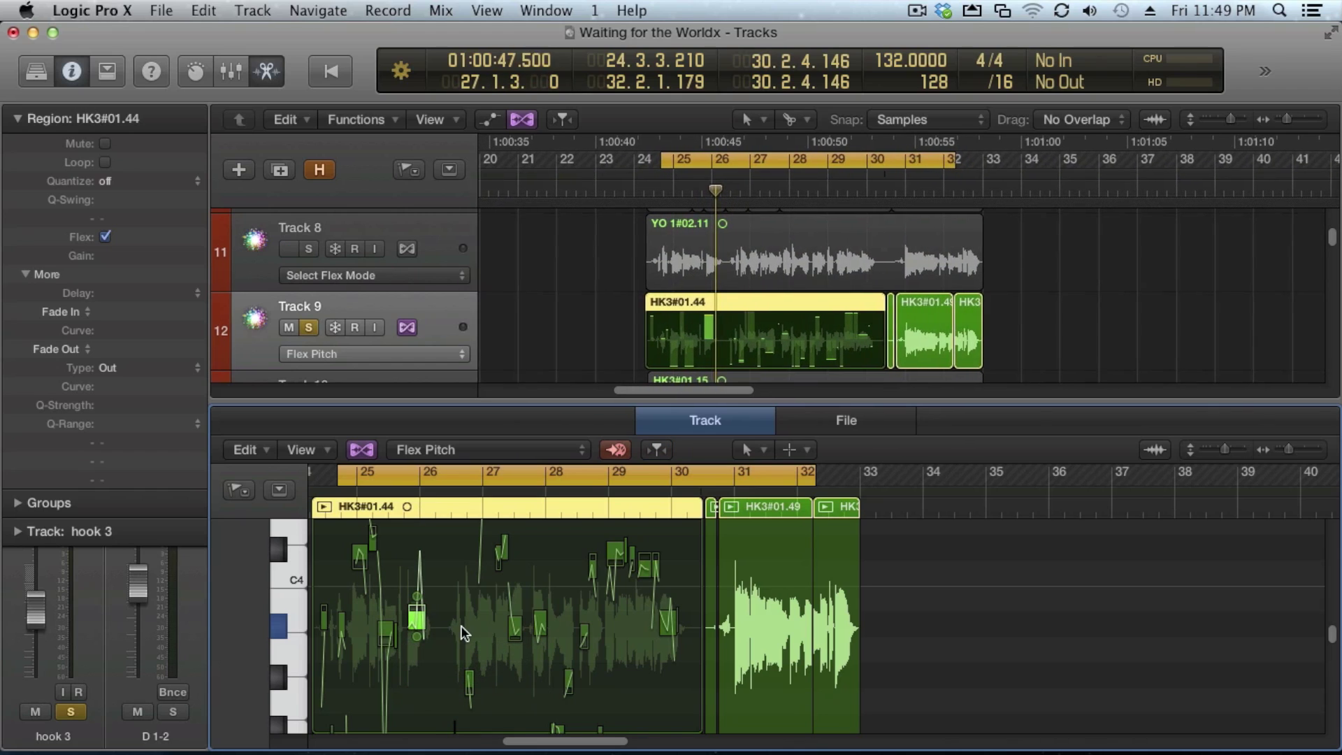
Zoom in around bar 26, toggle Track 8's mute, and fine-tune the bar-26 note's pitch.
{"action": "left_click", "coordinate": [419, 628], "text": "ctrl+alt"}
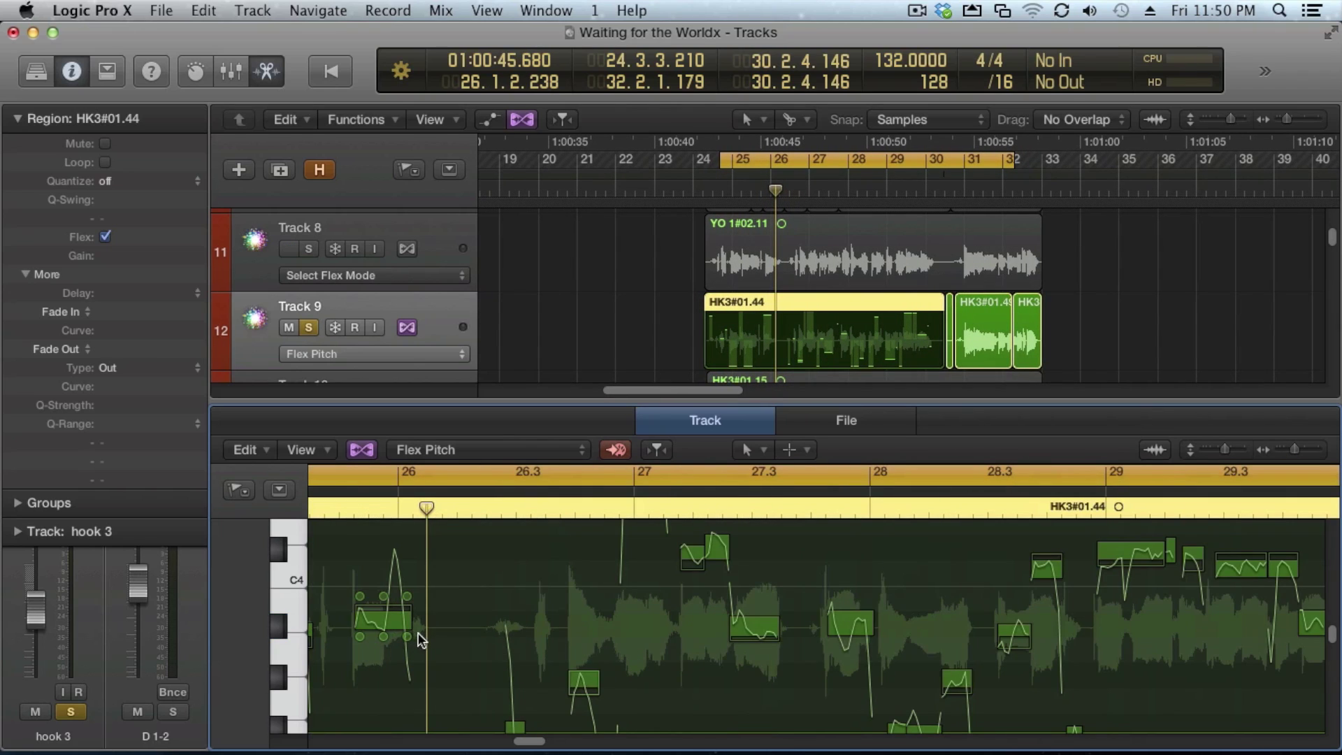
{"action": "key", "text": "ctrl+m"}
{"action": "key", "text": "ctrl+m"}
{"action": "key", "text": "ctrl+m"}
{"action": "key", "text": "ctrl+m"}
{"action": "key", "text": "ctrl+m"}
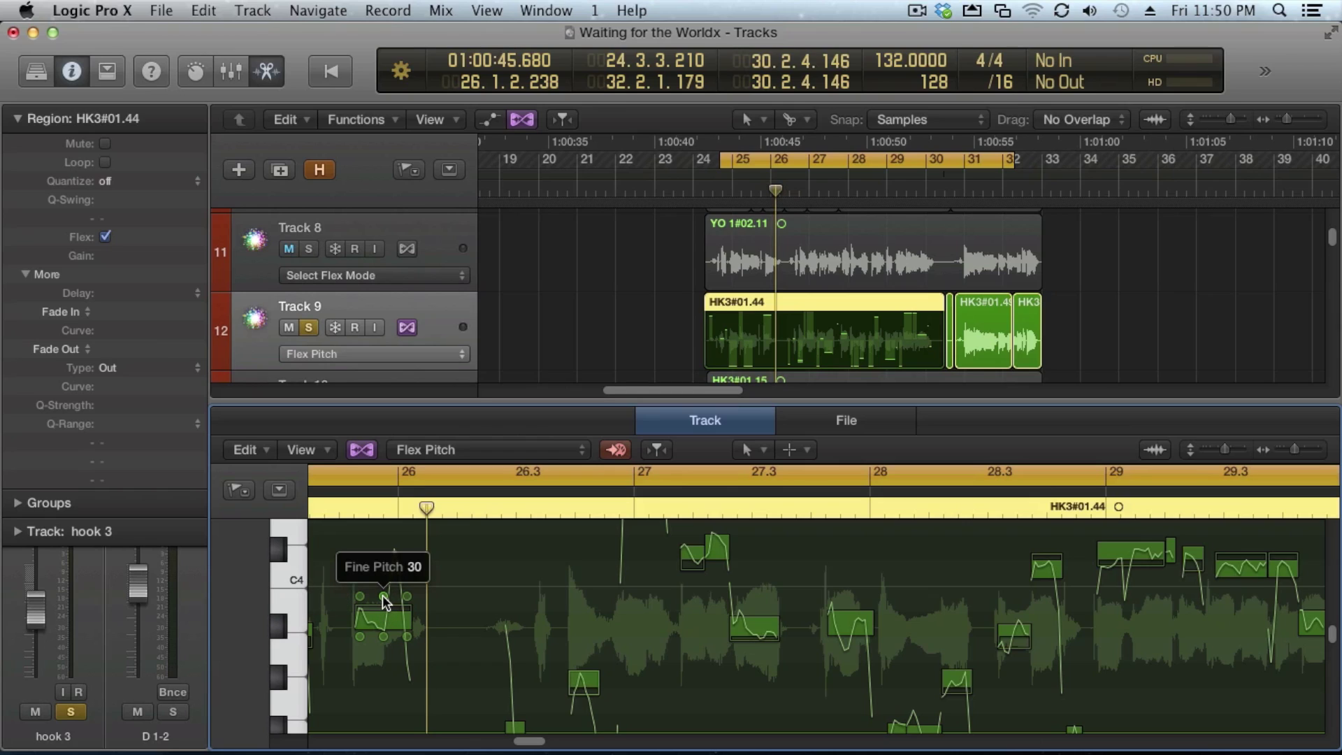
{"action": "key", "text": "ctrl+m"}
{"action": "left_click", "coordinate": [383, 594]}
{"action": "key", "text": "ctrl+m"}
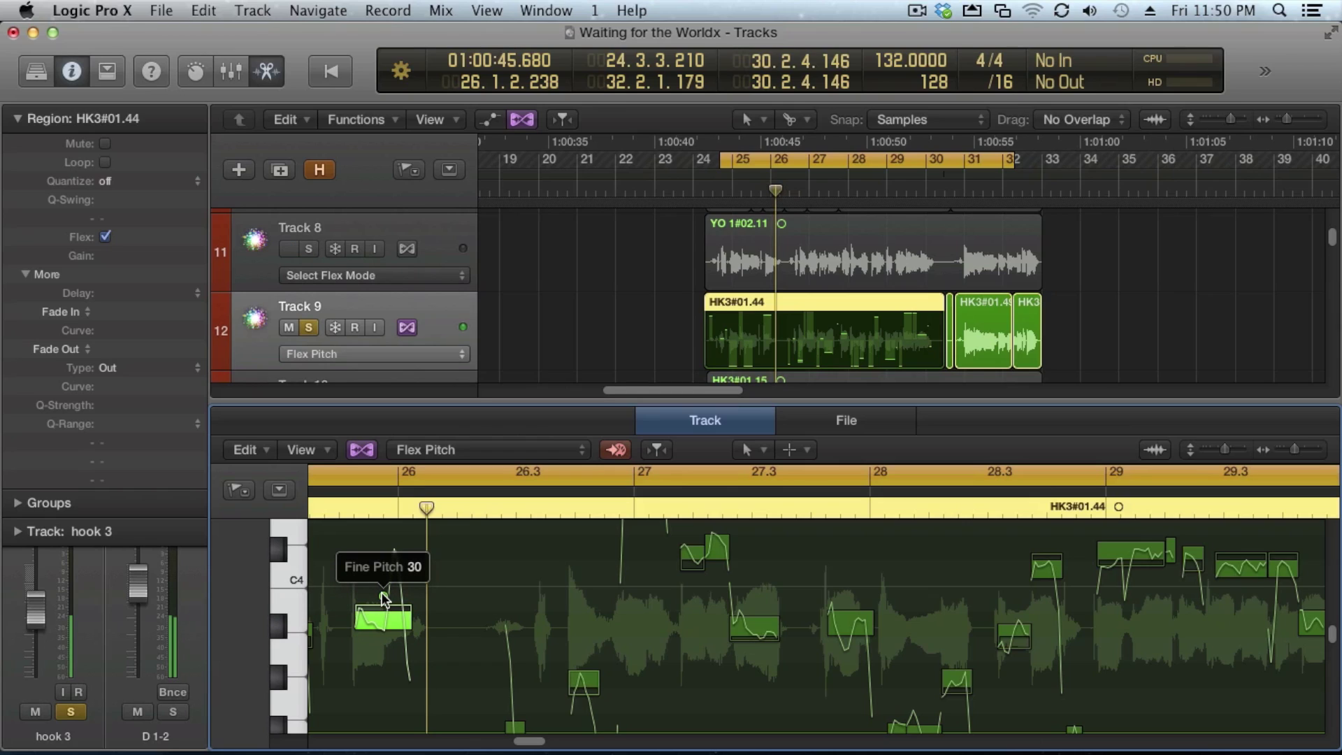
{"action": "mouse_move", "coordinate": [384, 598]}
{"action": "left_mouse_down"}
{"action": "mouse_move", "coordinate": [389, 626]}
{"action": "mouse_move", "coordinate": [395, 608]}
{"action": "left_mouse_up"}
{"action": "key", "text": "ctrl+m"}
{"action": "key", "text": "ctrl+m"}
{"action": "left_click", "coordinate": [396, 606]}
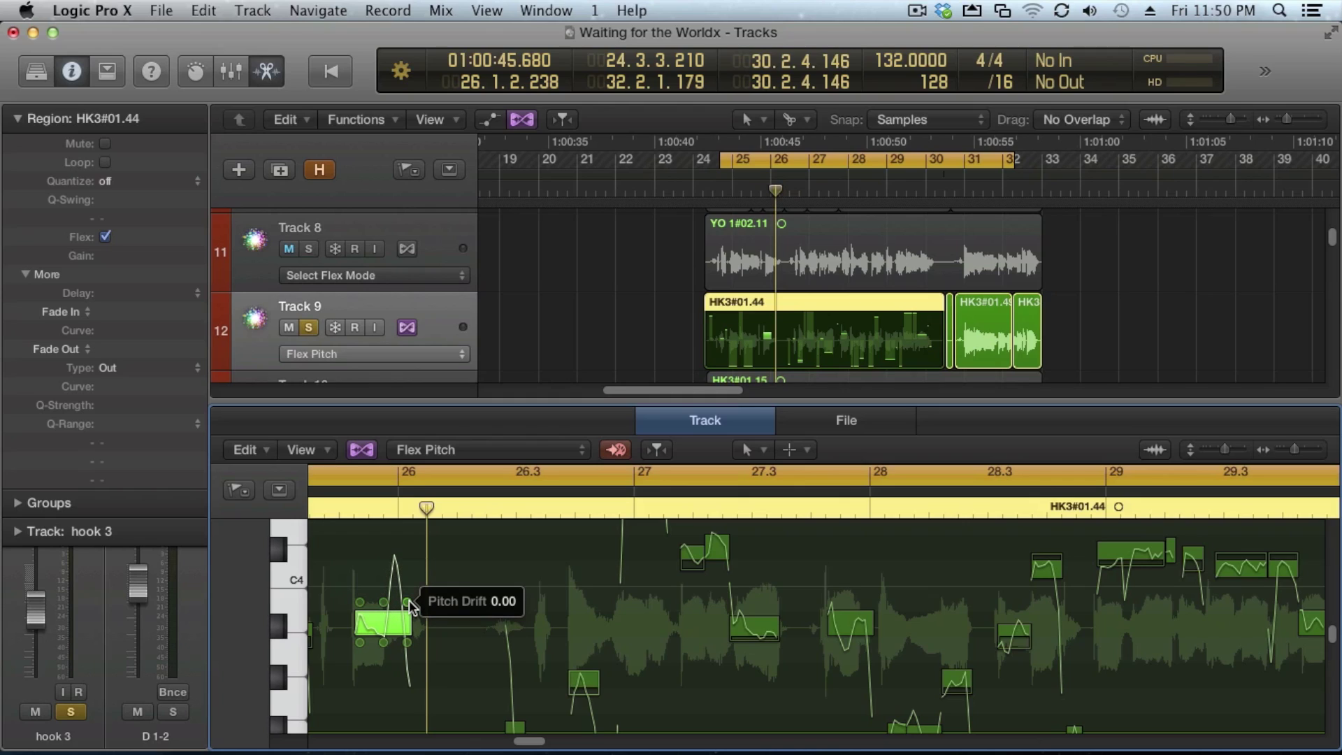
{"action": "key", "text": "ctrl+m"}
Add upward pitch drift to the bar-26 note and trial-shift it to other pitches.
{"action": "mouse_move", "coordinate": [410, 606]}
{"action": "left_mouse_down"}
{"action": "mouse_move", "coordinate": [409, 544]}
{"action": "mouse_move", "coordinate": [417, 619]}
{"action": "mouse_move", "coordinate": [422, 515]}
{"action": "mouse_move", "coordinate": [422, 618]}
{"action": "left_mouse_up"}
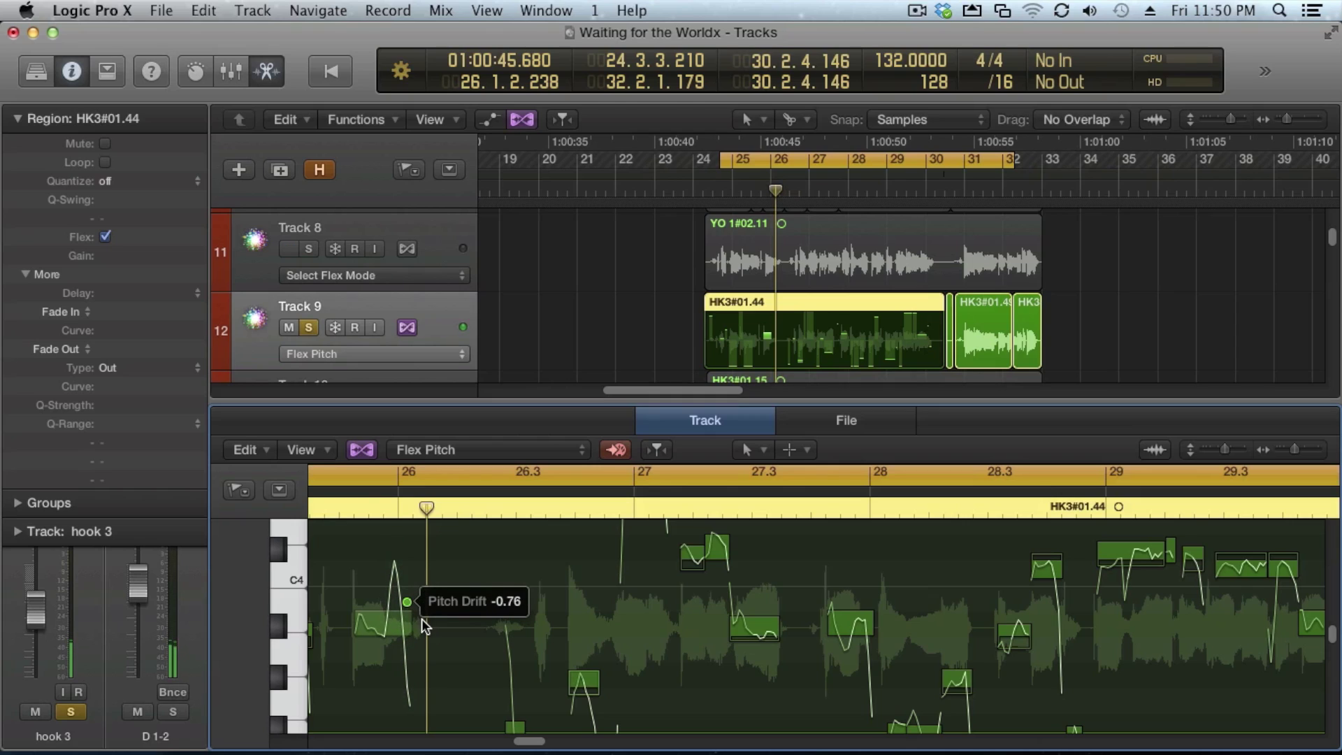
{"action": "left_click", "coordinate": [383, 615]}
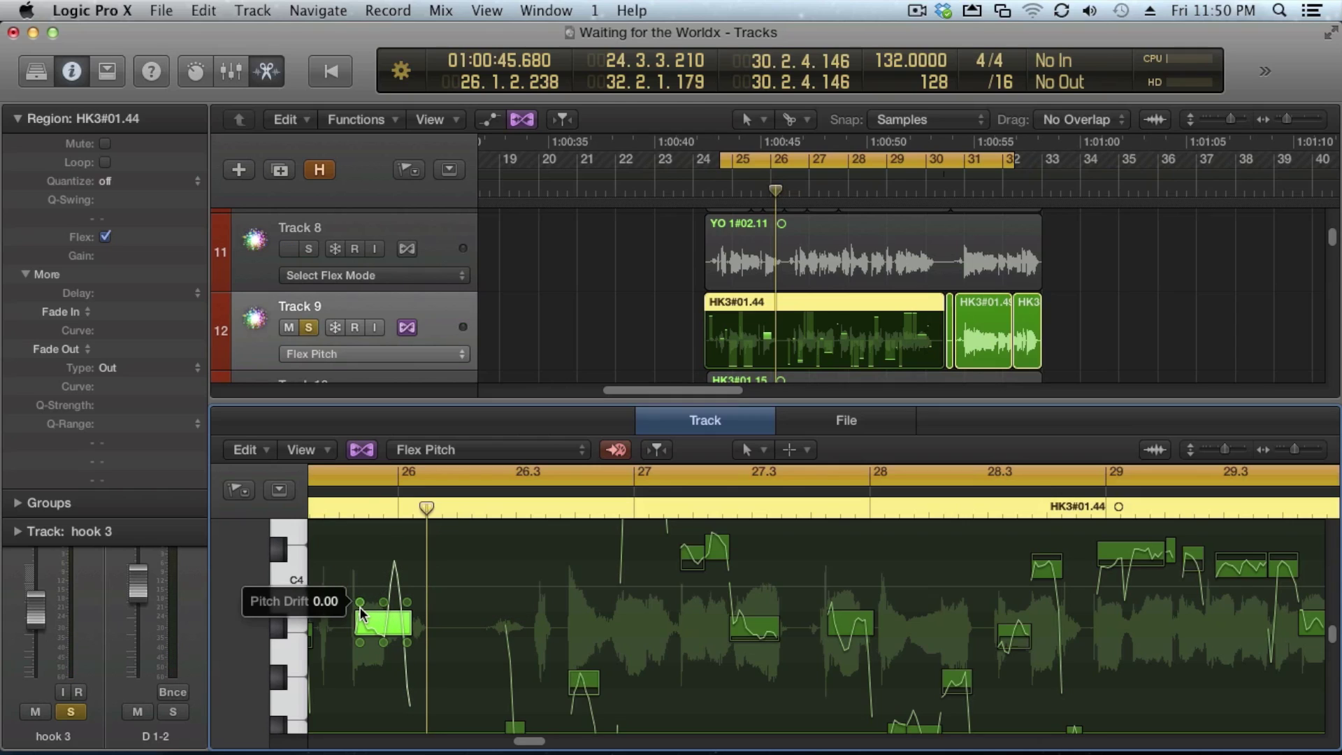
{"action": "mouse_move", "coordinate": [361, 606]}
{"action": "left_mouse_down"}
{"action": "mouse_move", "coordinate": [361, 585]}
{"action": "mouse_move", "coordinate": [361, 602]}
{"action": "left_mouse_up"}
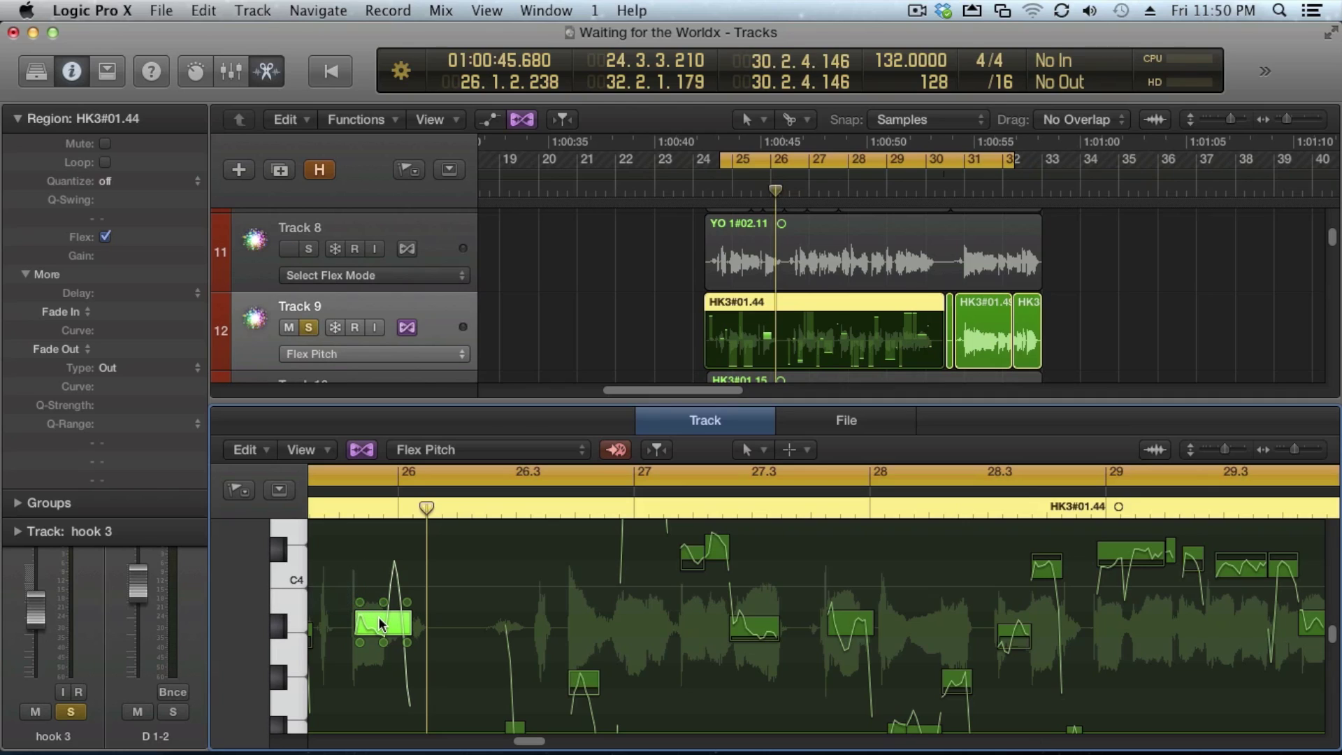
{"action": "left_click_drag", "start_coordinate": [384, 629], "coordinate": [413, 626]}
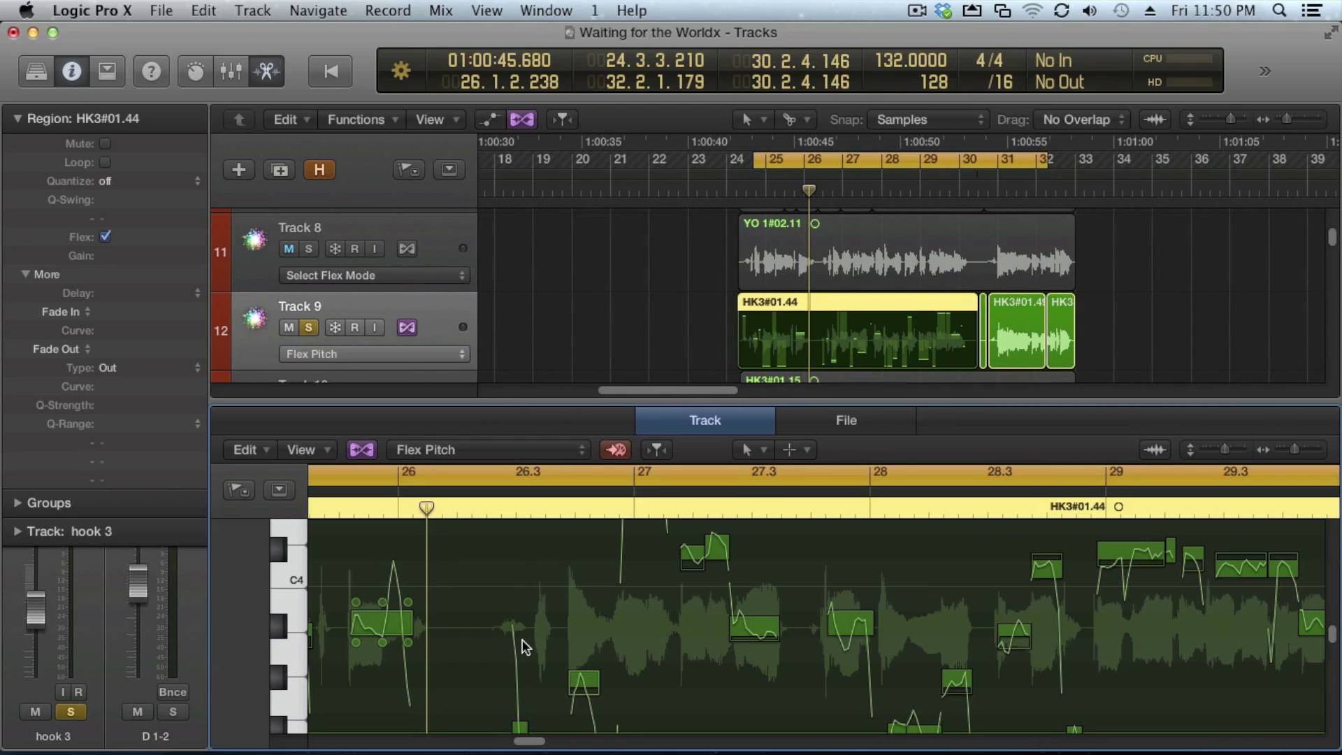
Play the vocal from bar 24, then select bars 25–31 and zoom in on them.
{"action": "scroll", "coordinate": [525, 647], "scroll_direction": "down", "scroll_amount": 2}
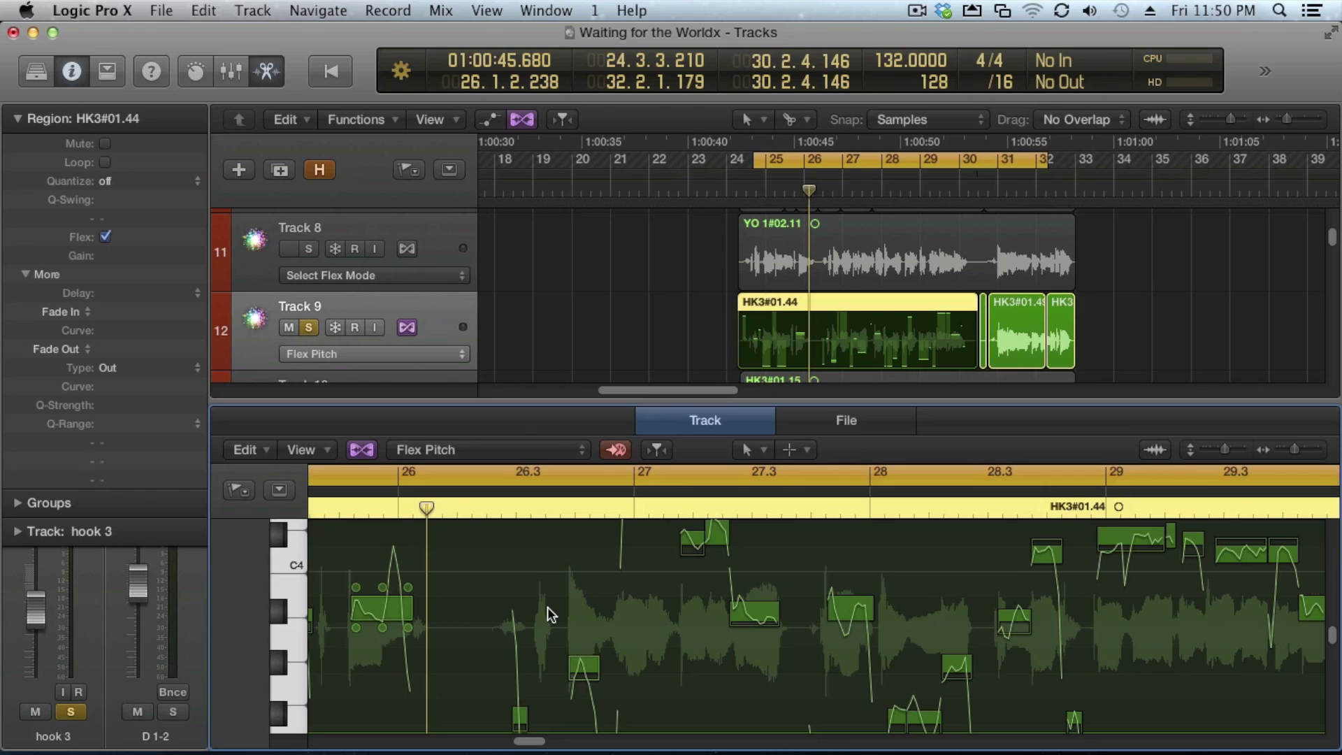
{"action": "key", "text": "super+Left"}
{"action": "key", "text": "super+Left"}
{"action": "key", "text": "super+Left"}
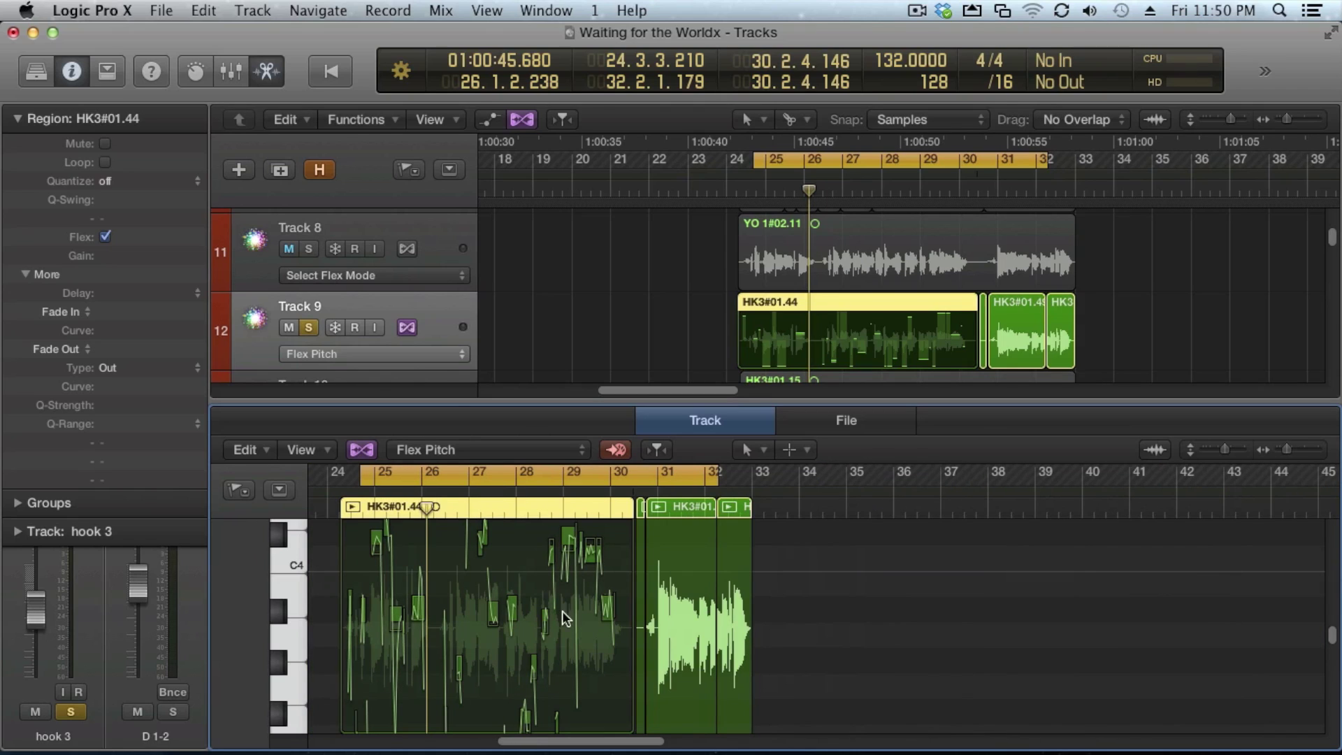
{"action": "left_click", "coordinate": [328, 508]}
{"action": "key", "text": "space"}
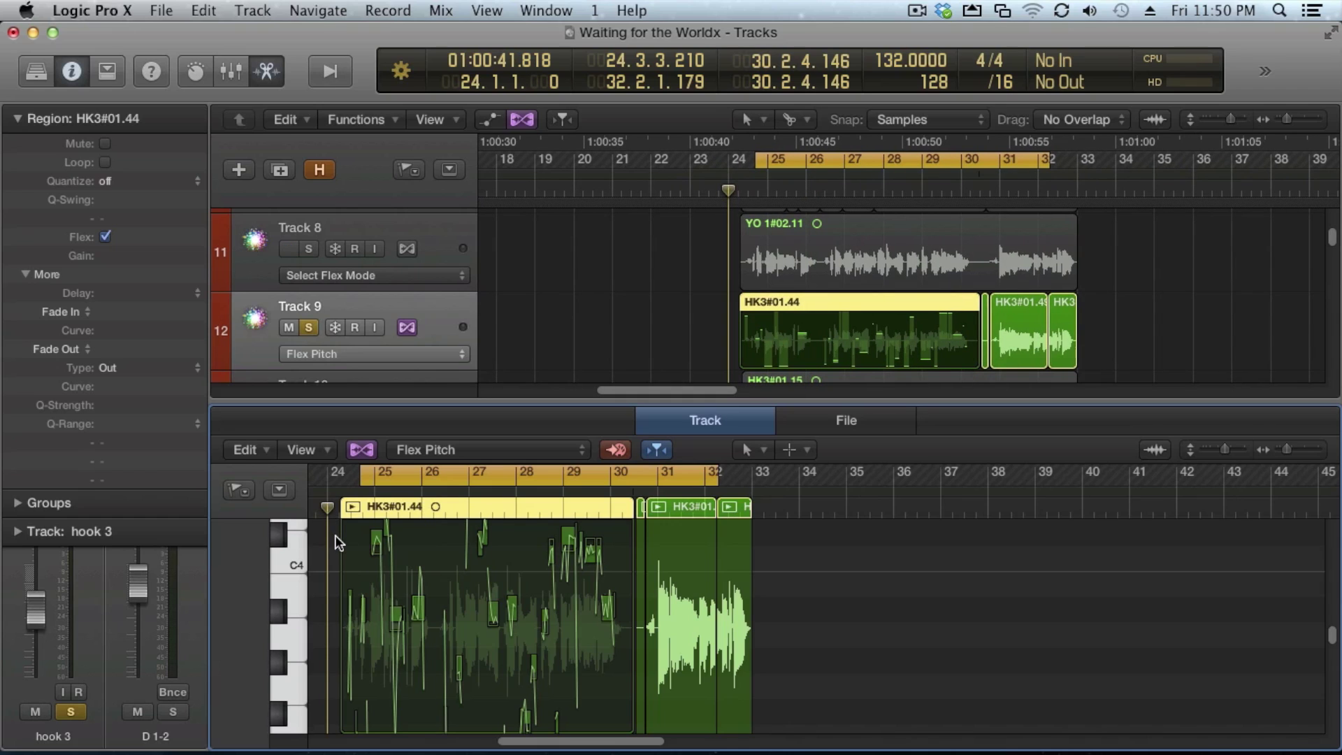
{"action": "left_click_drag", "start_coordinate": [337, 539], "coordinate": [632, 616]}
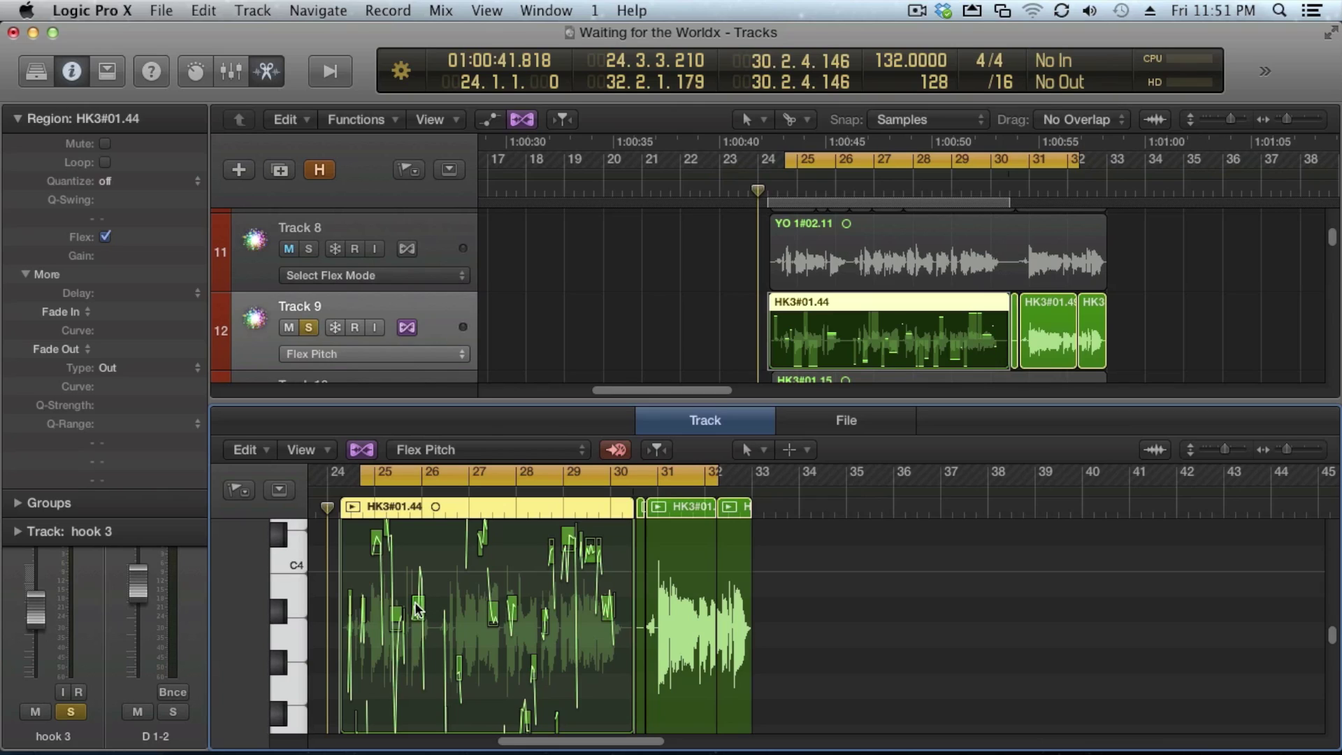
{"action": "key", "text": "super+Right"}
{"action": "key", "text": "super+Right"}
{"action": "key", "text": "super+Right"}
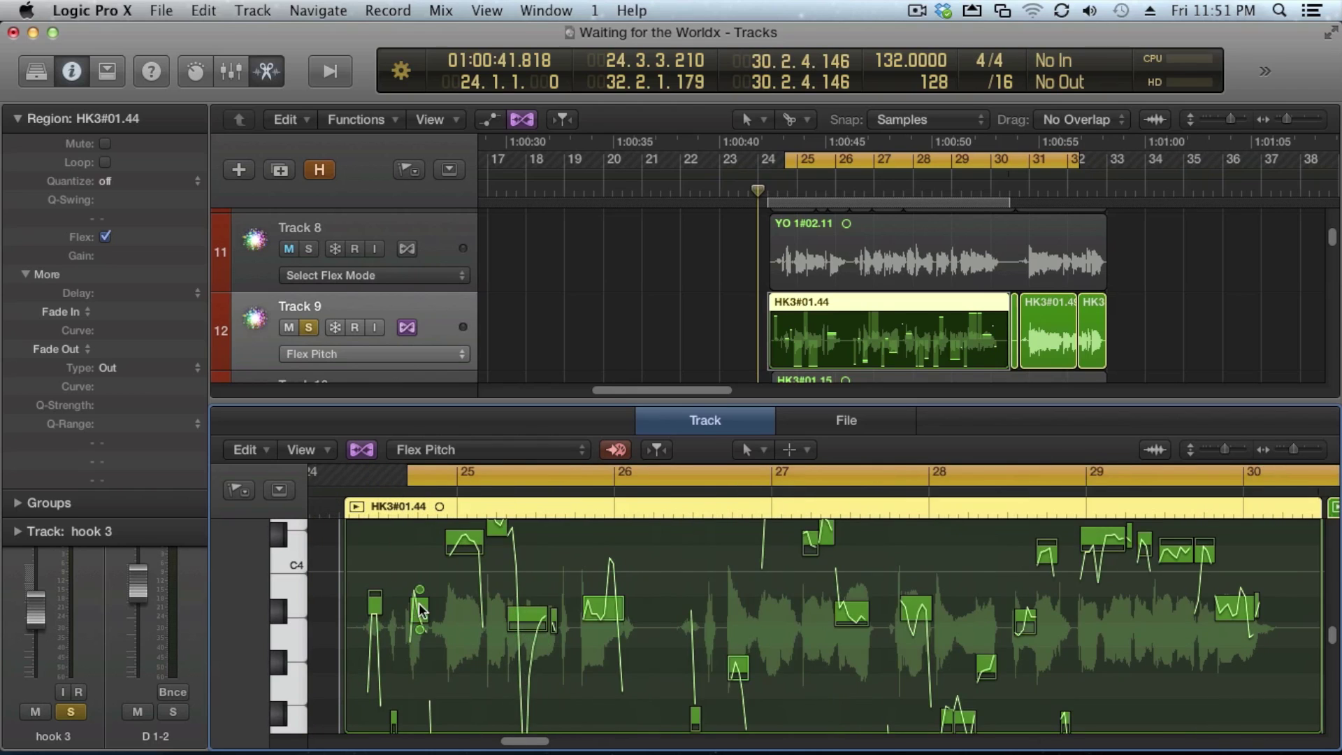
Set three off-pitch notes around bars 25–26 to Perfect Pitch.
{"action": "right_click", "coordinate": [619, 616]}
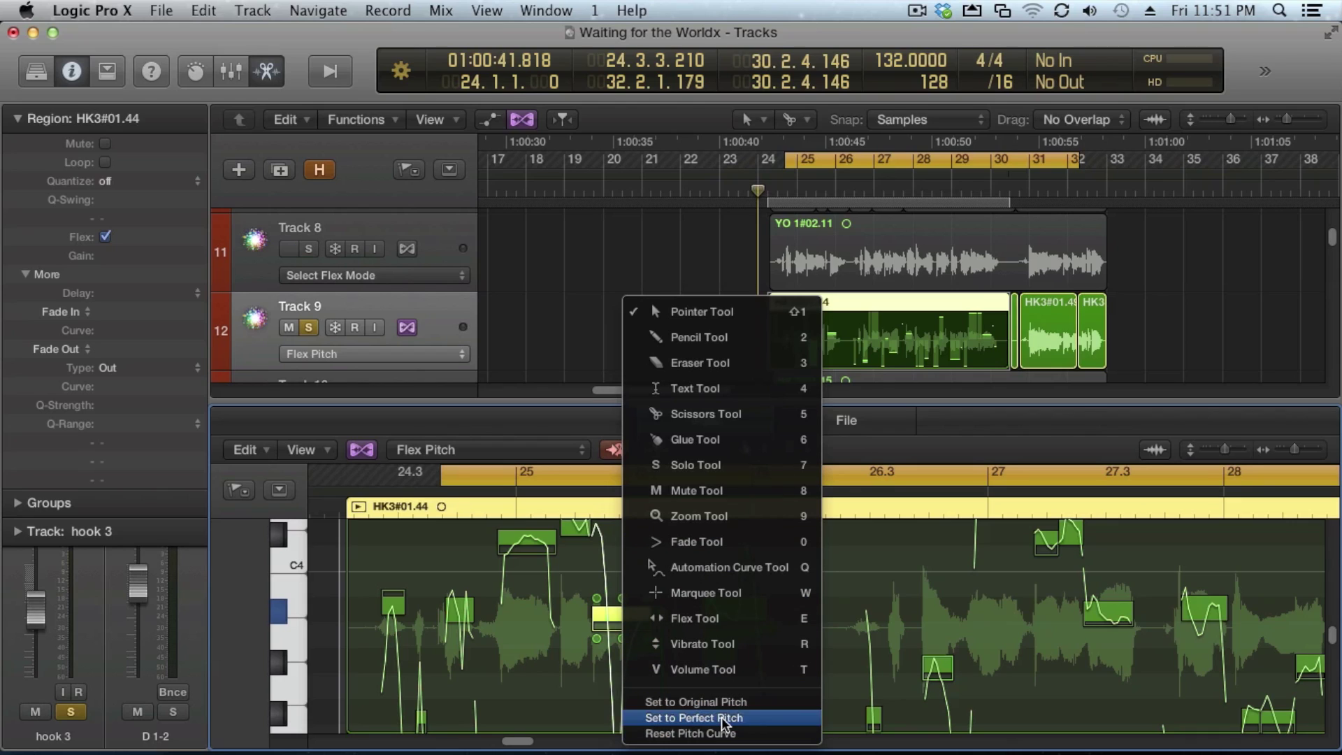
{"action": "left_click", "coordinate": [722, 718]}
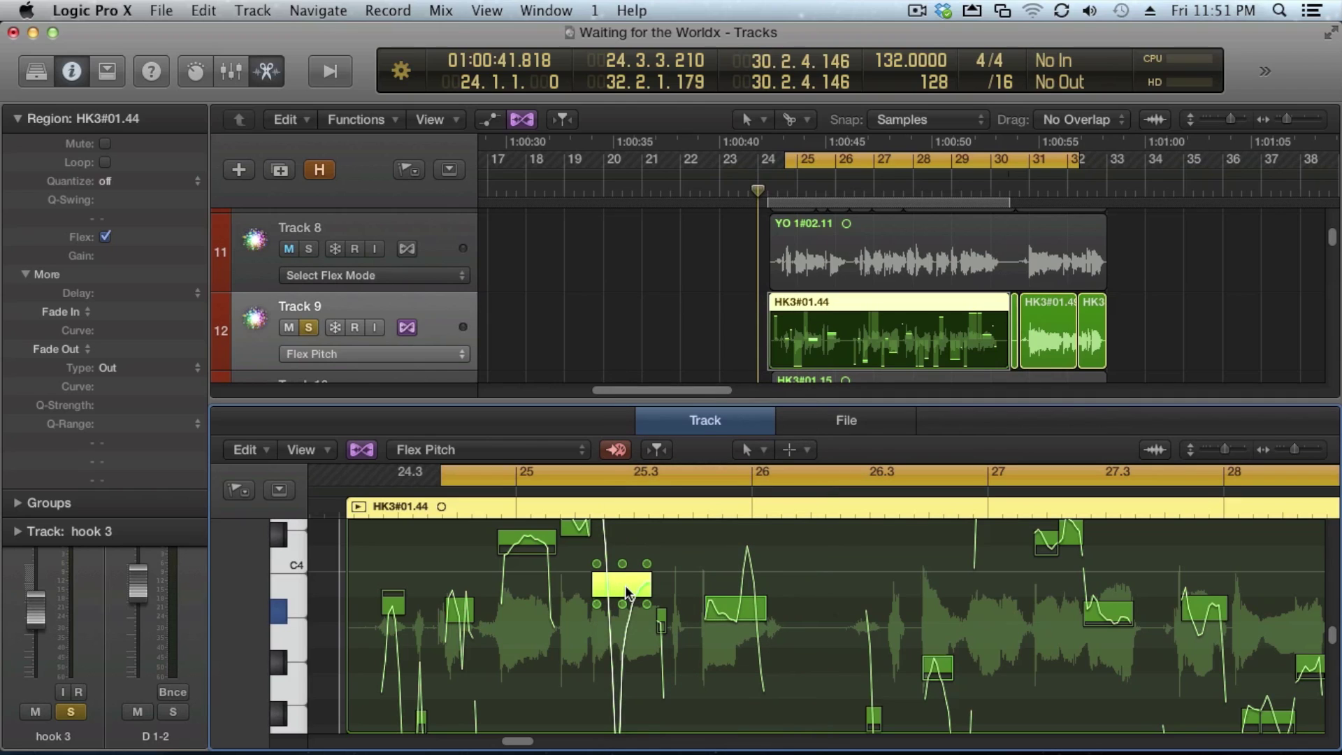
{"action": "left_click", "coordinate": [734, 606]}
{"action": "right_click", "coordinate": [734, 605]}
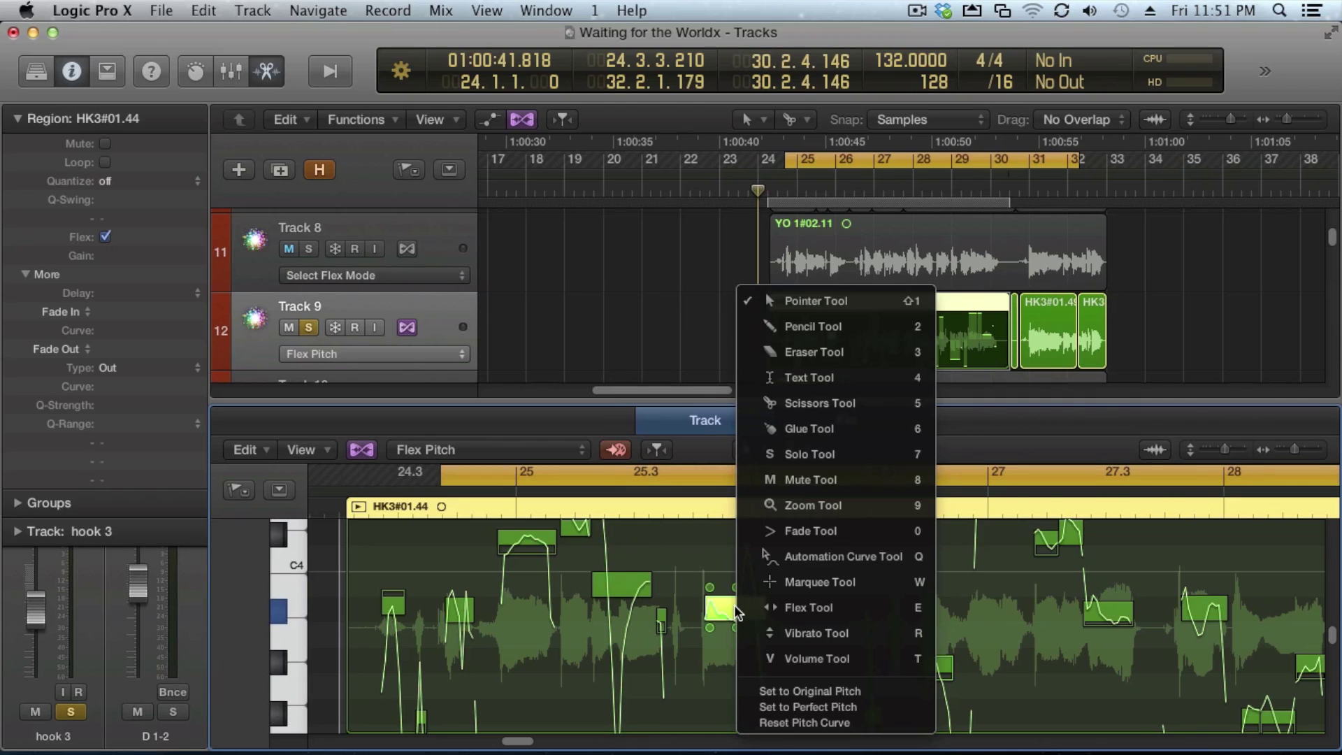
{"action": "left_click", "coordinate": [804, 707]}
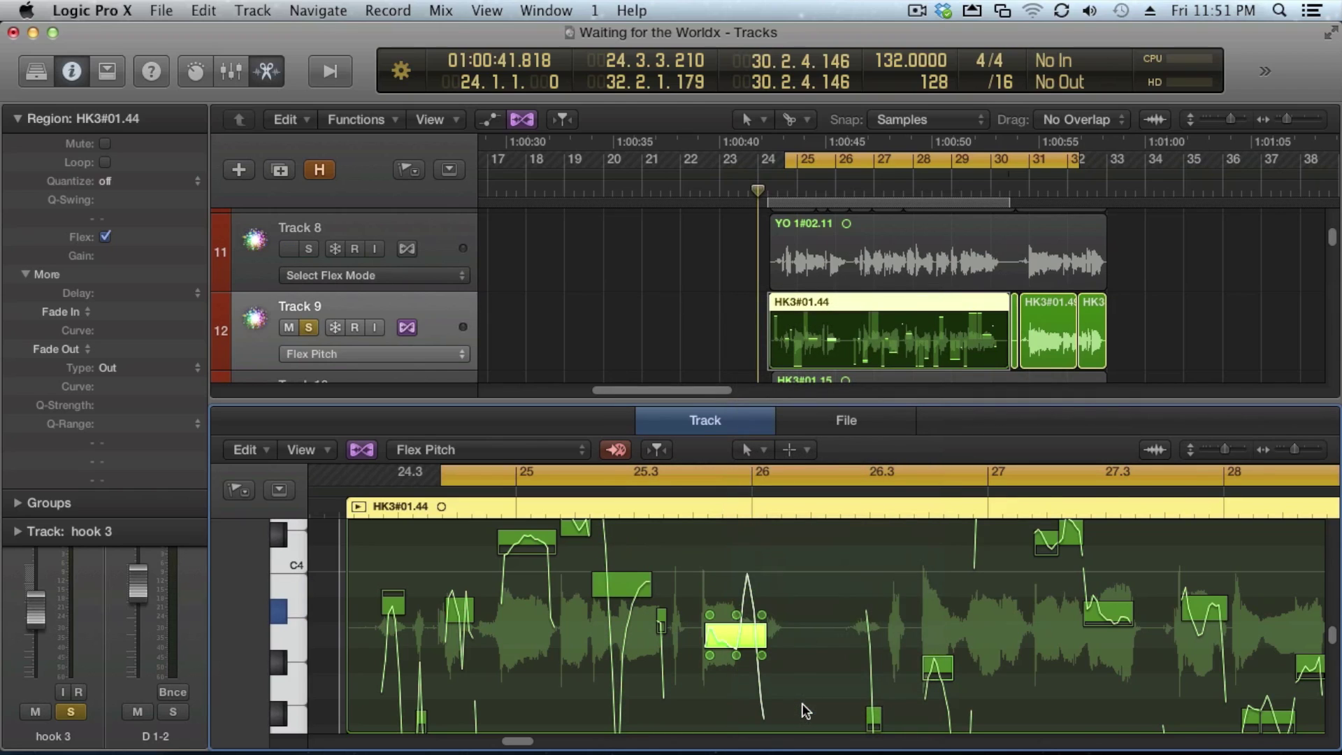
{"action": "right_click", "coordinate": [527, 537]}
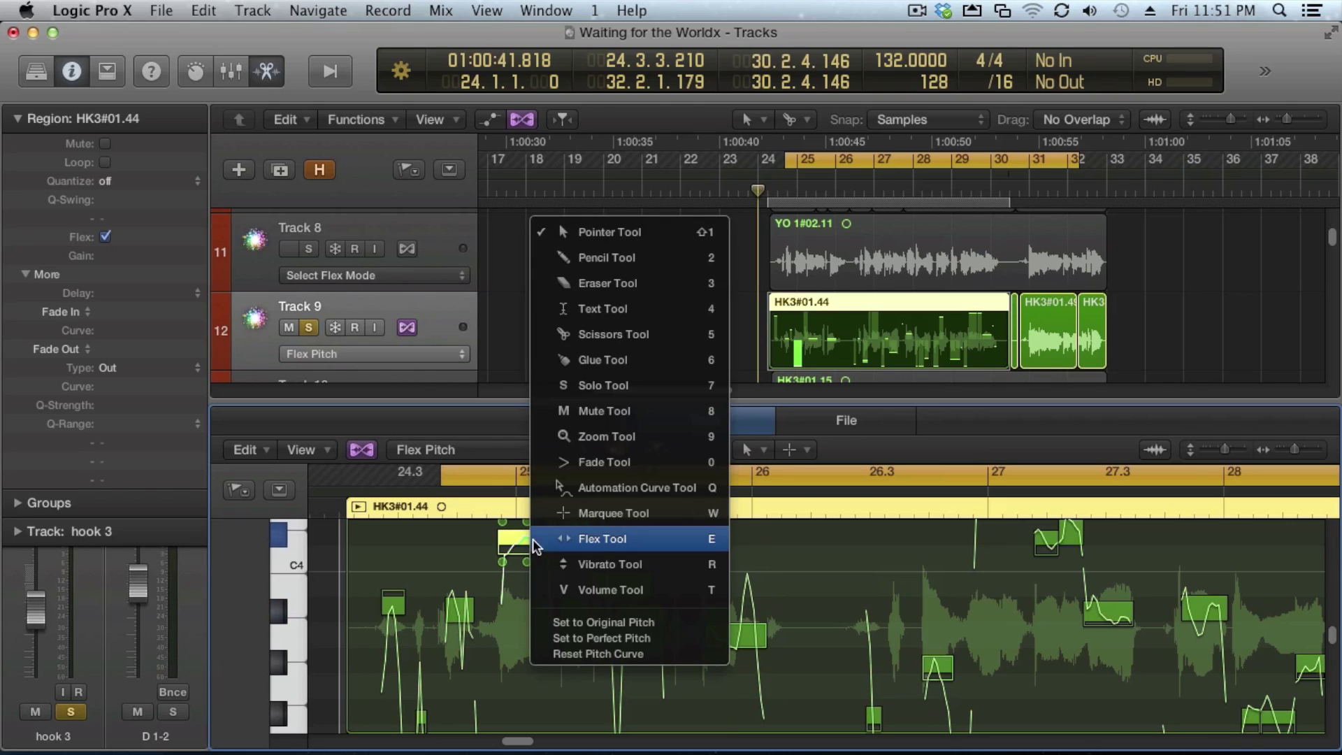
{"action": "left_click", "coordinate": [615, 638]}
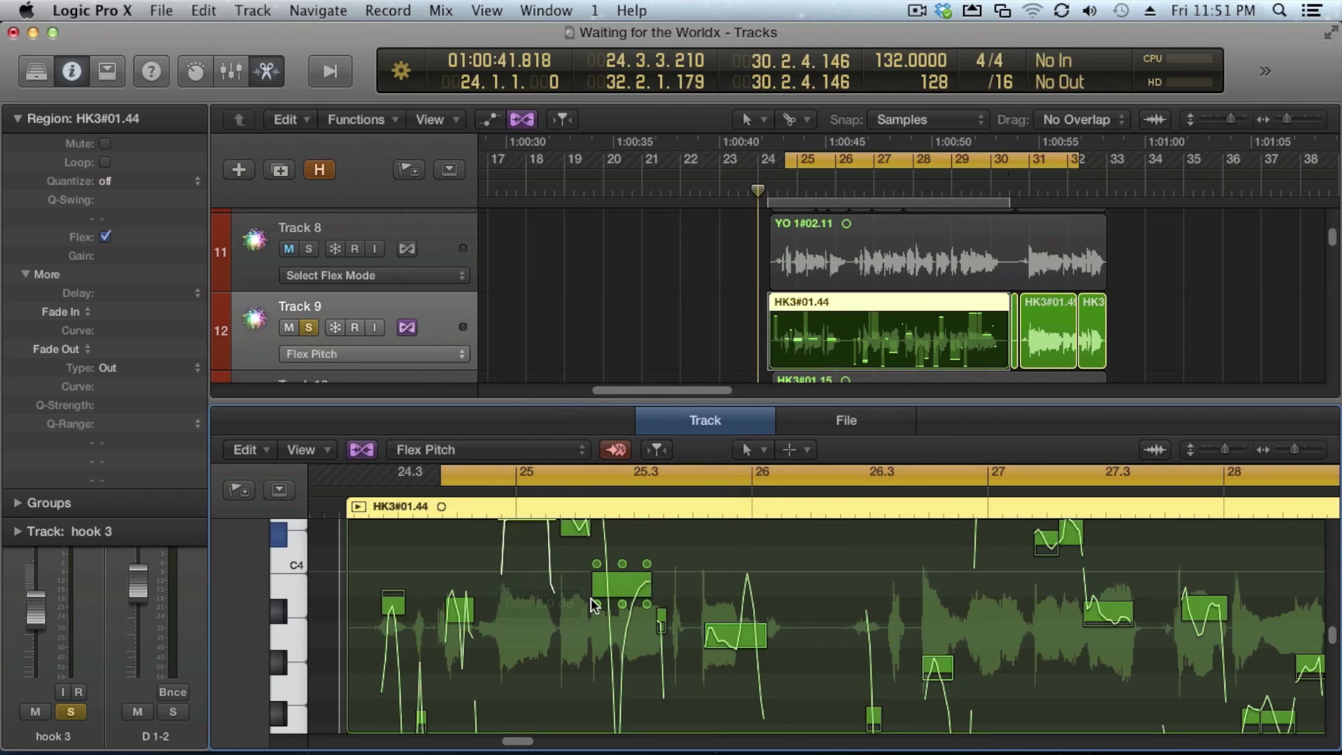
Select the notes across bars 25–28, then the whole region, and zoom back to the first bars.
{"action": "left_click_drag", "start_coordinate": [377, 547], "coordinate": [1235, 699]}
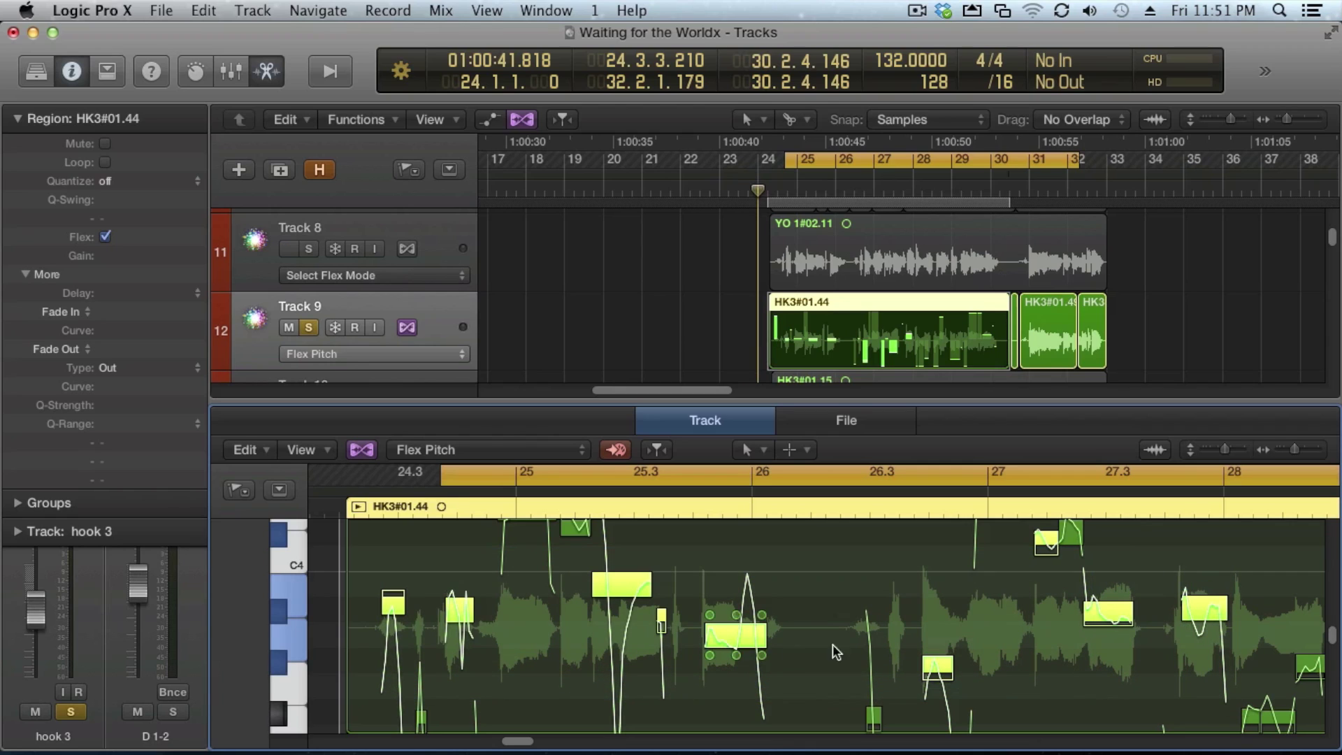
{"action": "key", "text": "super+Left"}
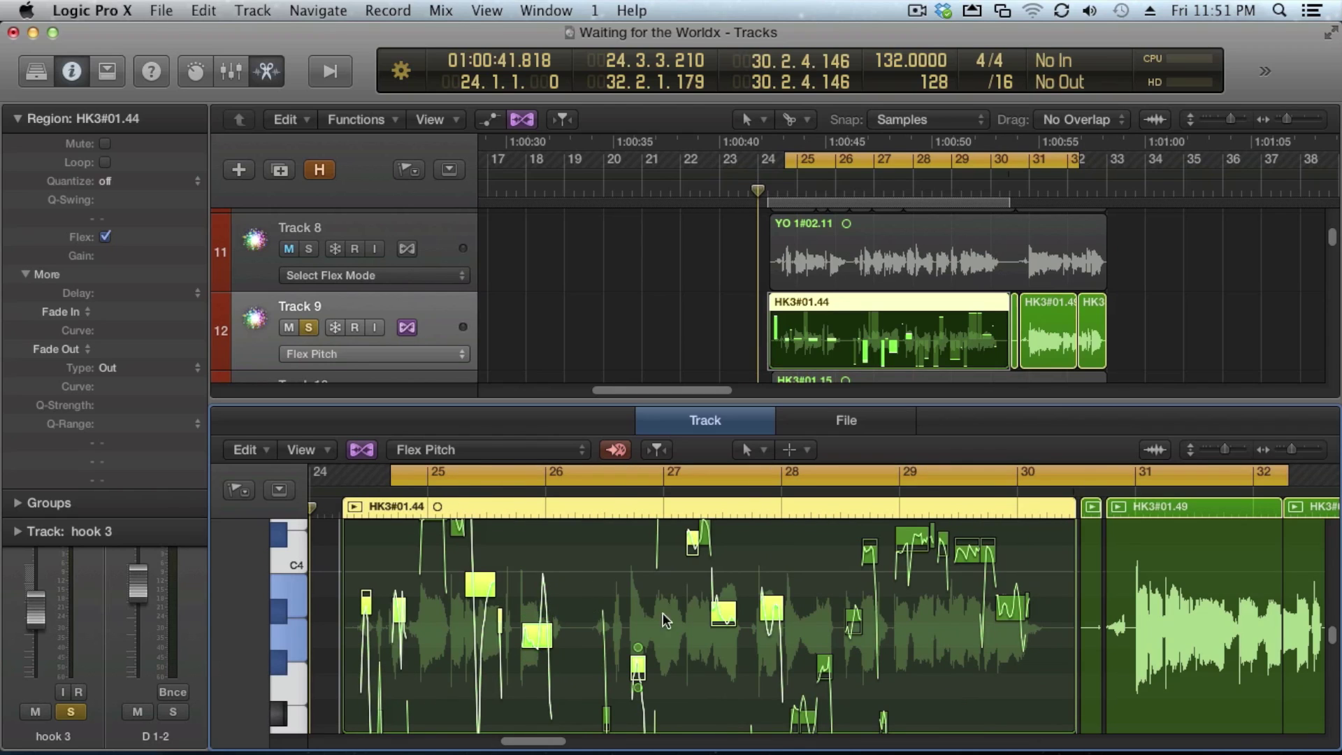
{"action": "key", "text": "super+Left"}
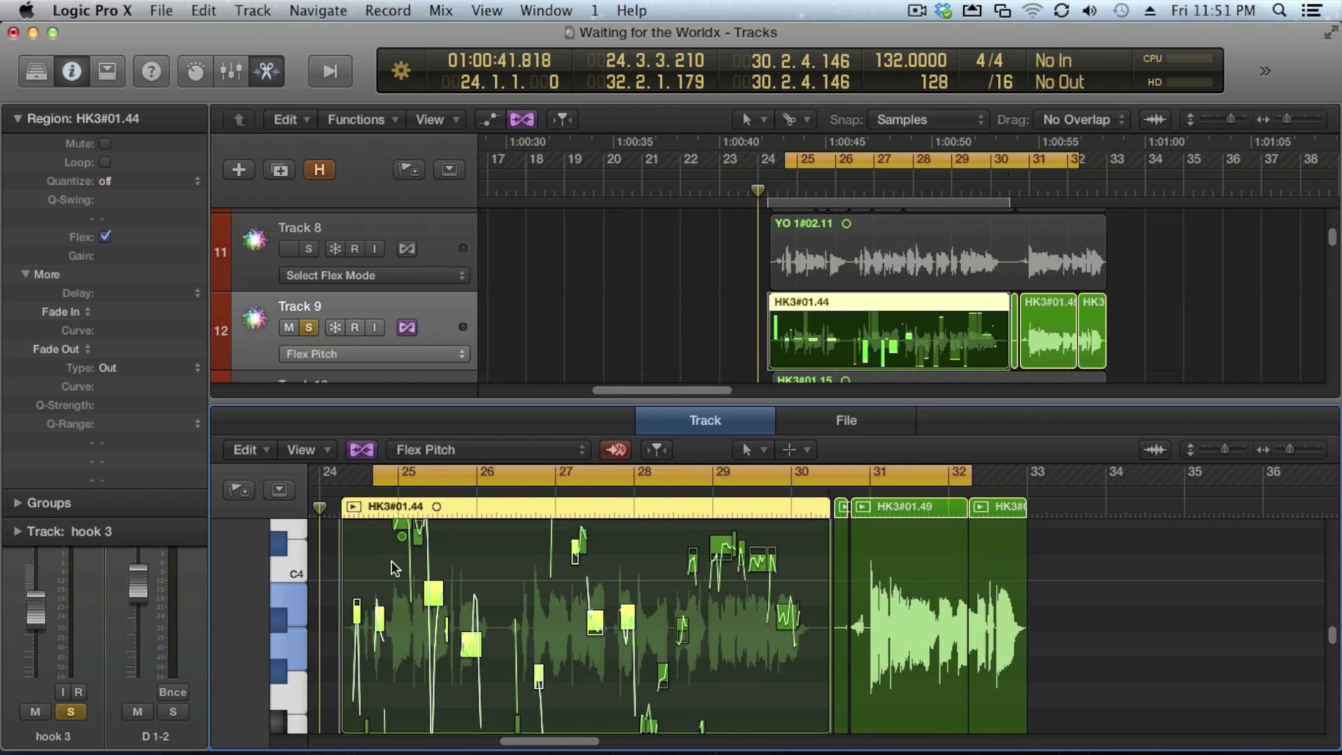
{"action": "left_click_drag", "start_coordinate": [354, 527], "coordinate": [791, 690]}
{"action": "scroll", "coordinate": [727, 692], "scroll_direction": "down", "scroll_amount": 1}
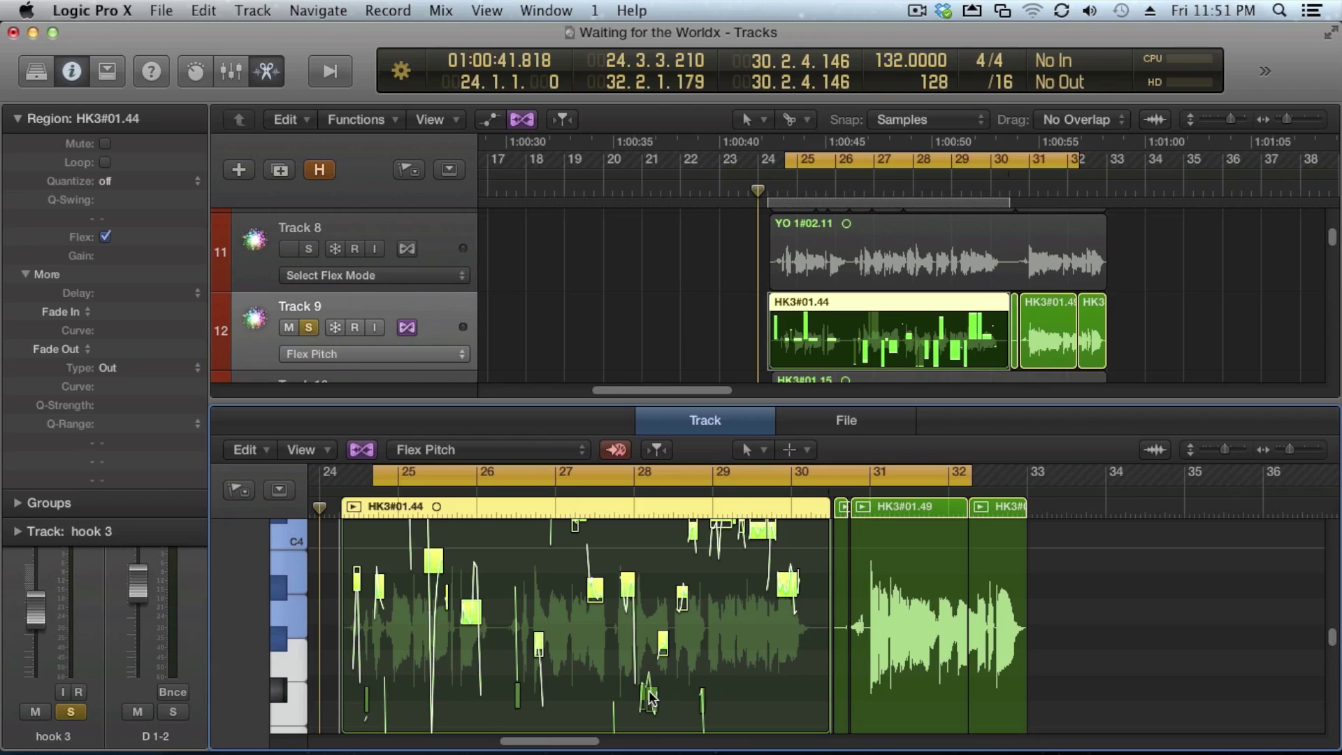
{"action": "key", "text": "z"}
Snap the high note near bar 25.3 and its neighbours to Perfect Pitch, and heighten the pitch editor.
{"action": "mouse_move", "coordinate": [873, 692]}
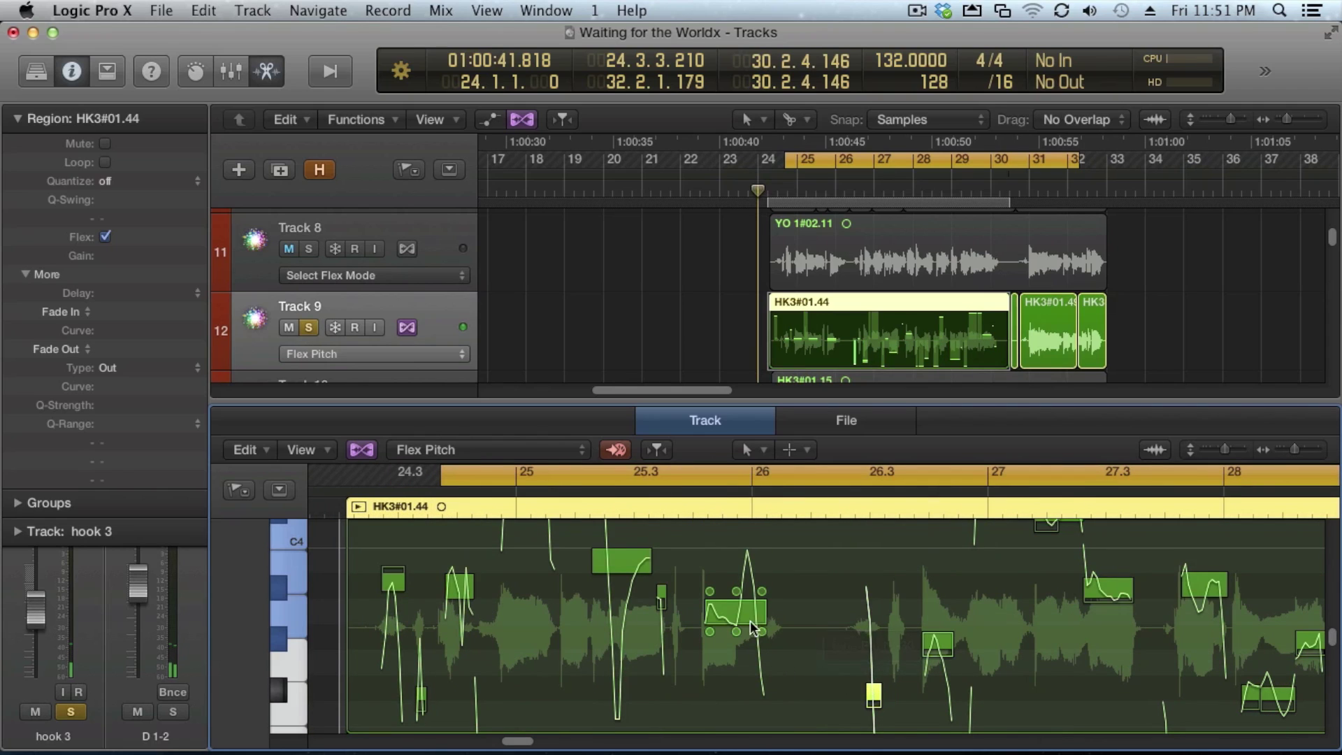
{"action": "left_click", "coordinate": [718, 608]}
{"action": "left_click", "coordinate": [731, 610]}
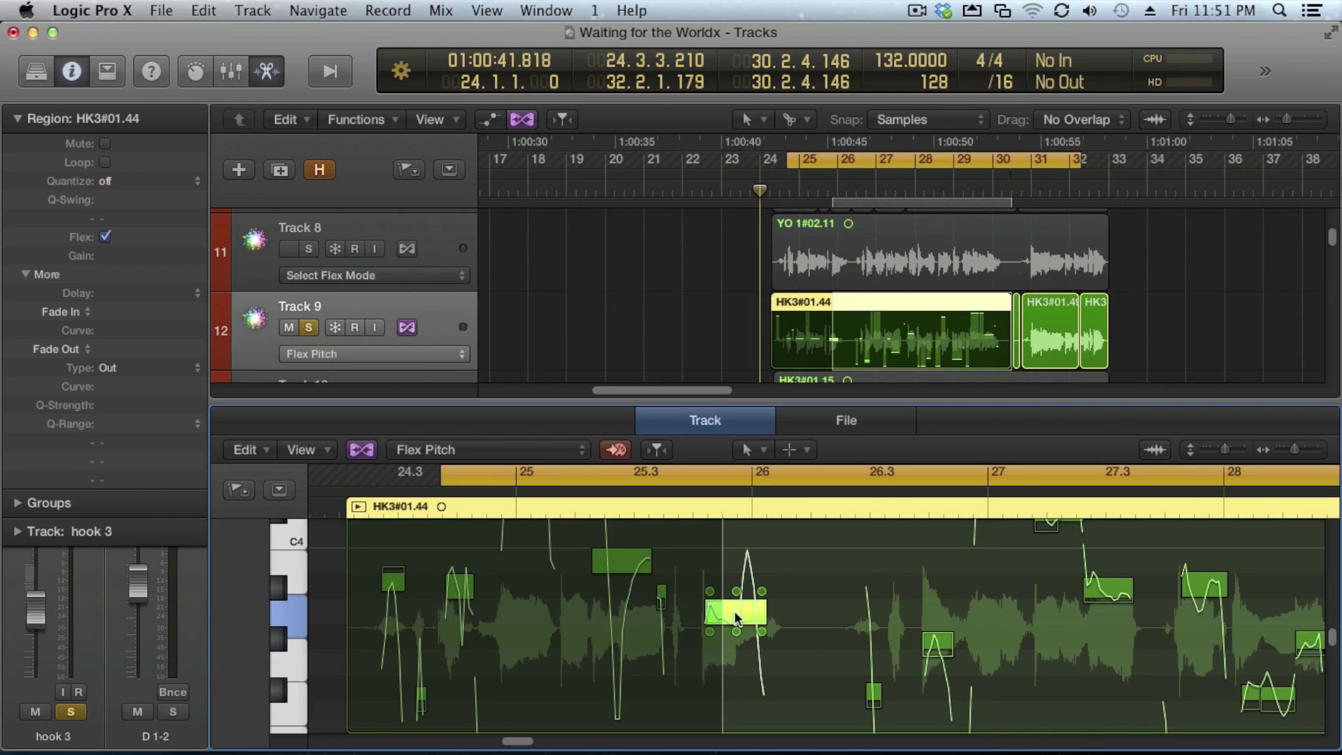
{"action": "left_click", "coordinate": [874, 692], "text": "super"}
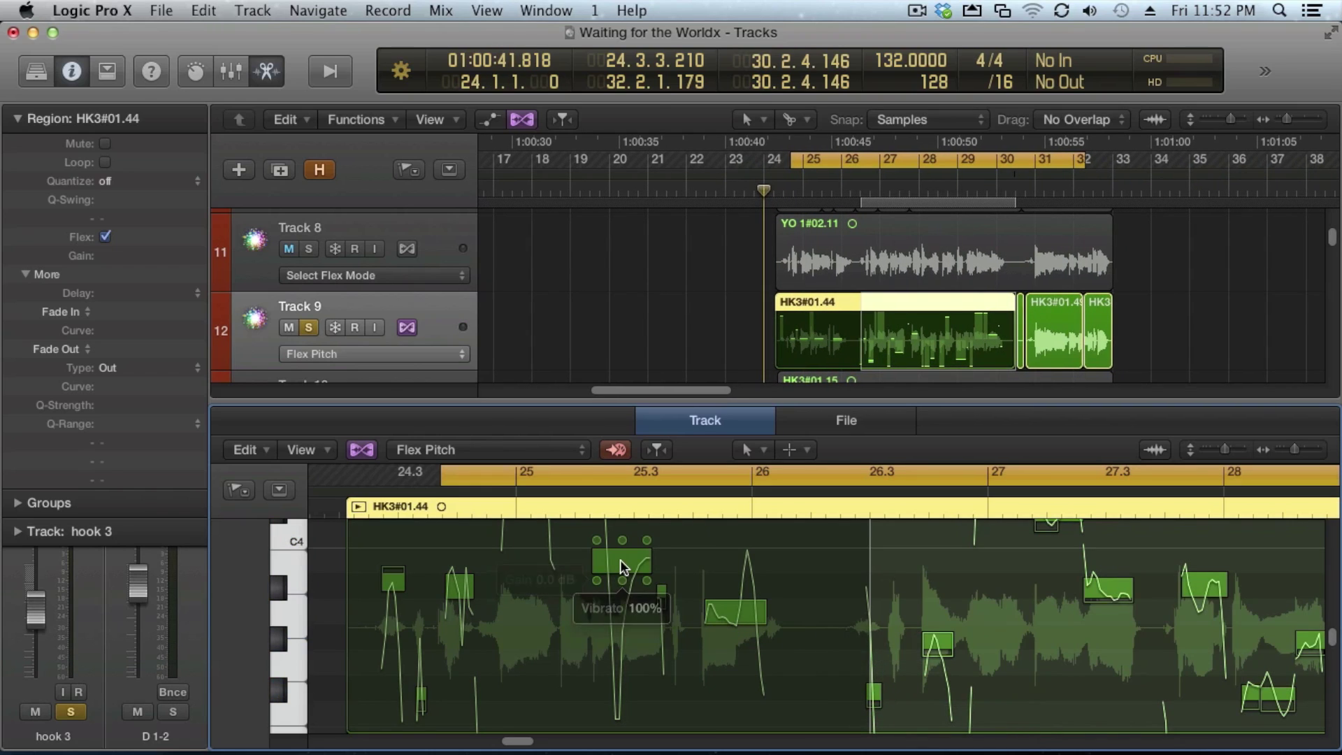
{"action": "left_click", "coordinate": [620, 559]}
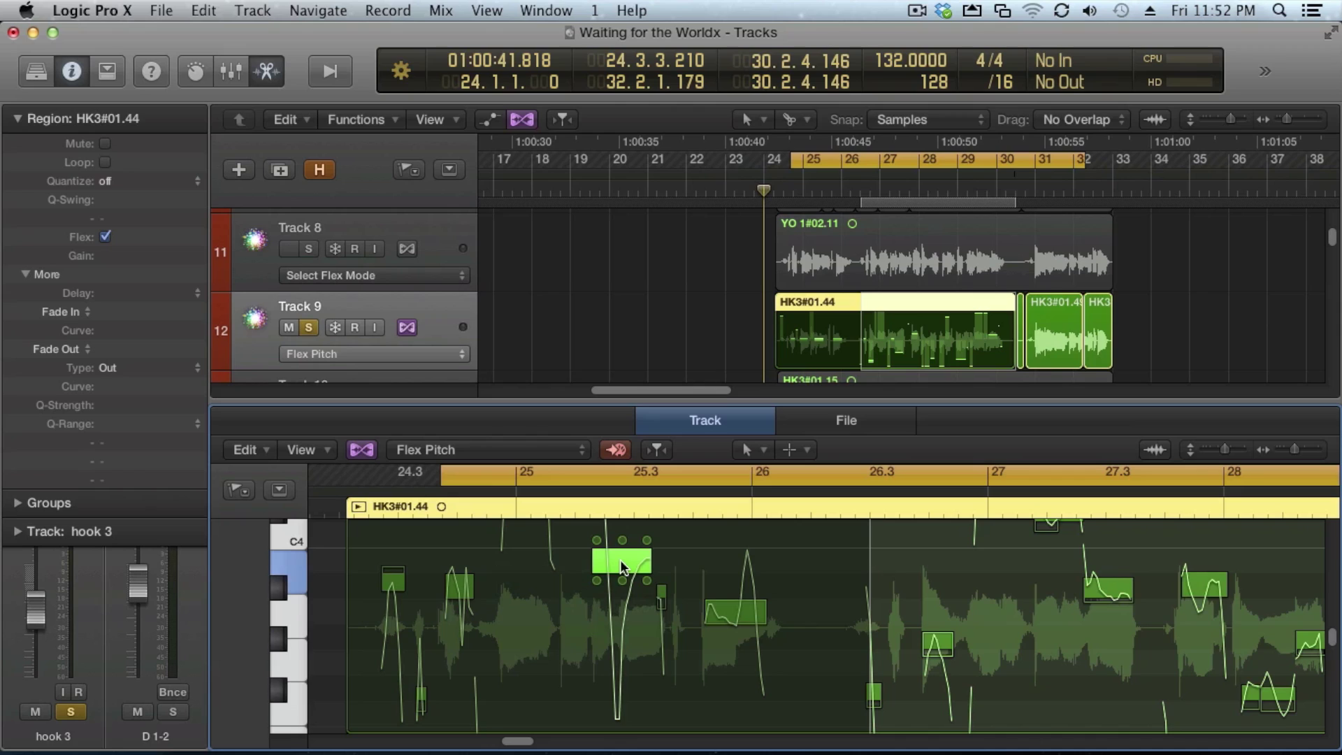
{"action": "left_click", "coordinate": [738, 615], "text": "shift"}
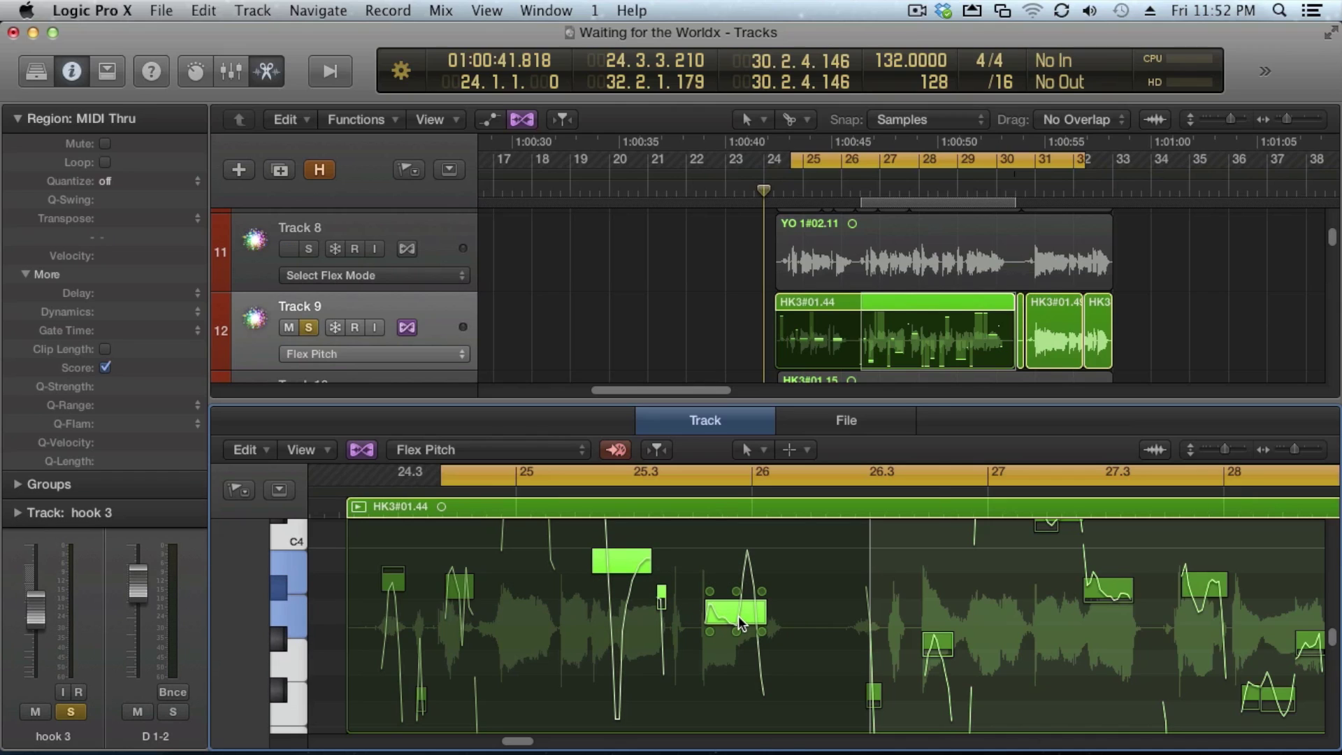
{"action": "right_click", "coordinate": [739, 615]}
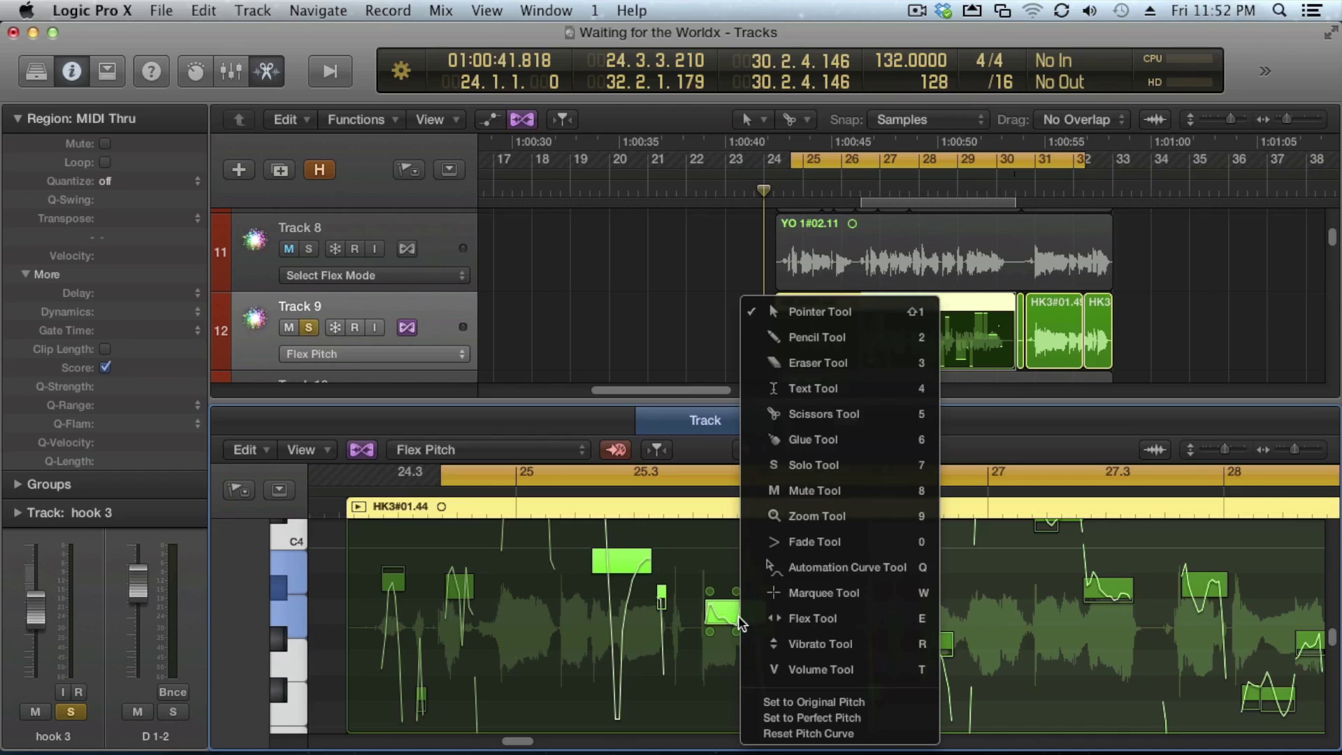
{"action": "left_click", "coordinate": [825, 718]}
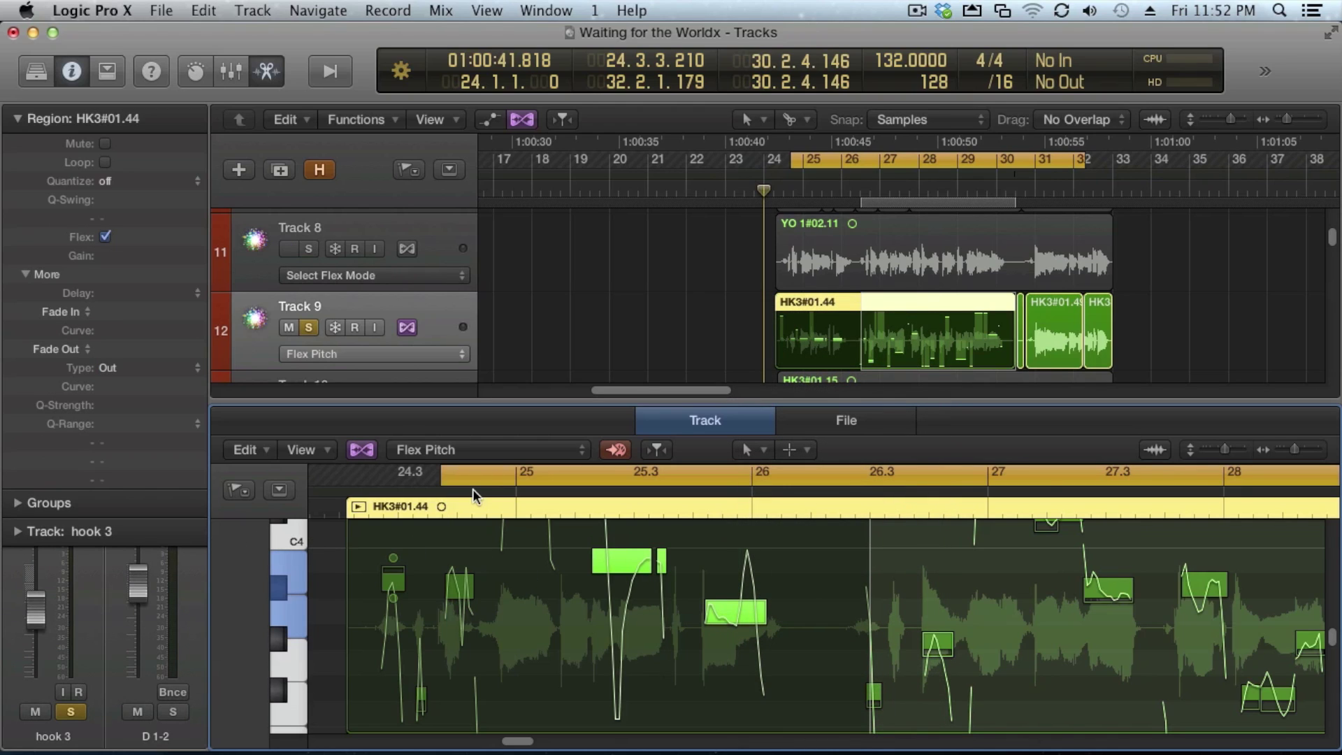
{"action": "left_click_drag", "start_coordinate": [698, 399], "coordinate": [721, 211]}
Show the Flex Pitch local inspector and leave Time Quantize off.
{"action": "left_click", "coordinate": [296, 262]}
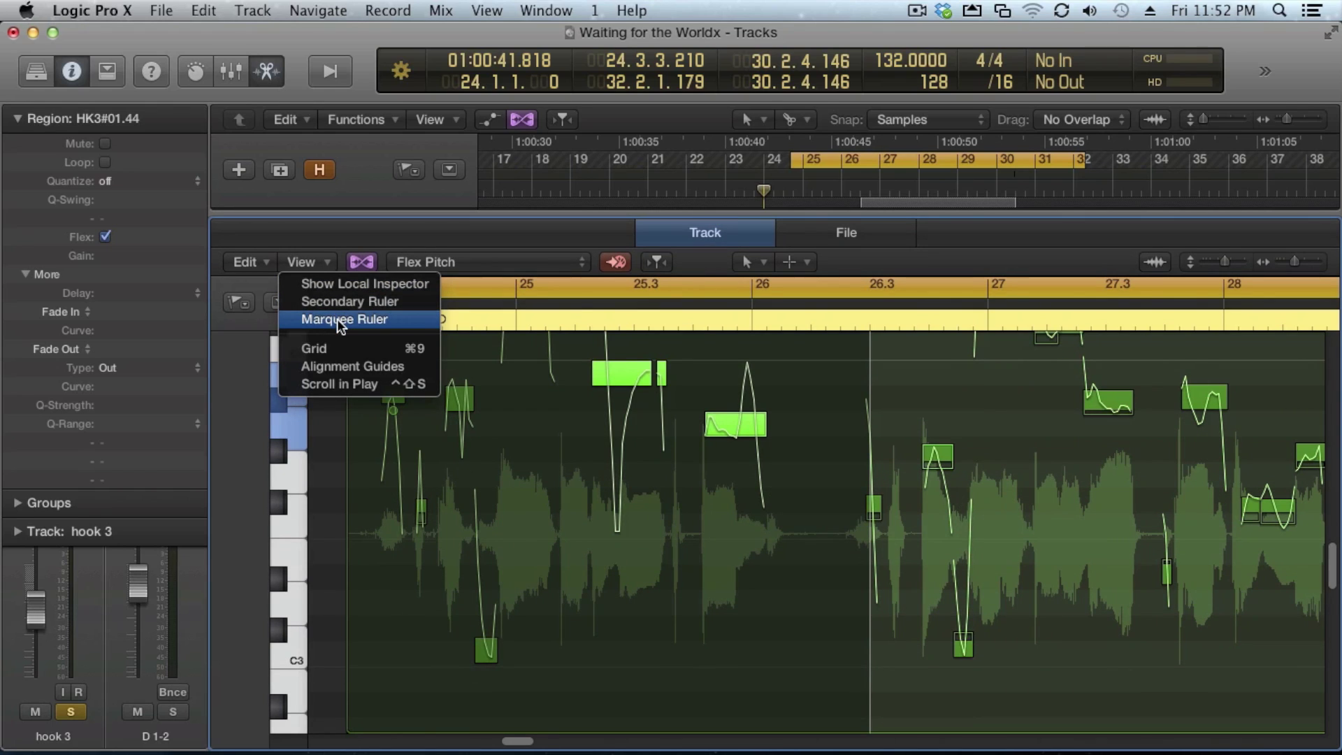
{"action": "left_click", "coordinate": [343, 288]}
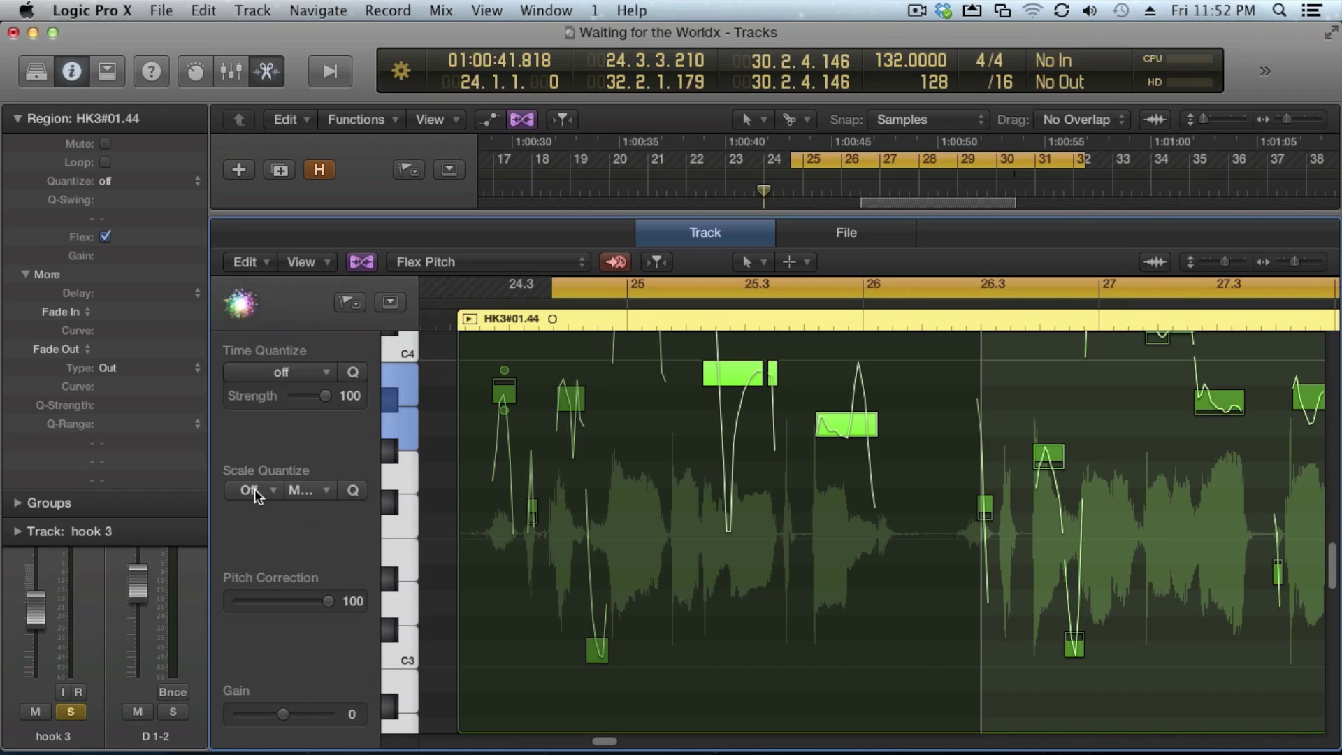
{"action": "left_click", "coordinate": [322, 373]}
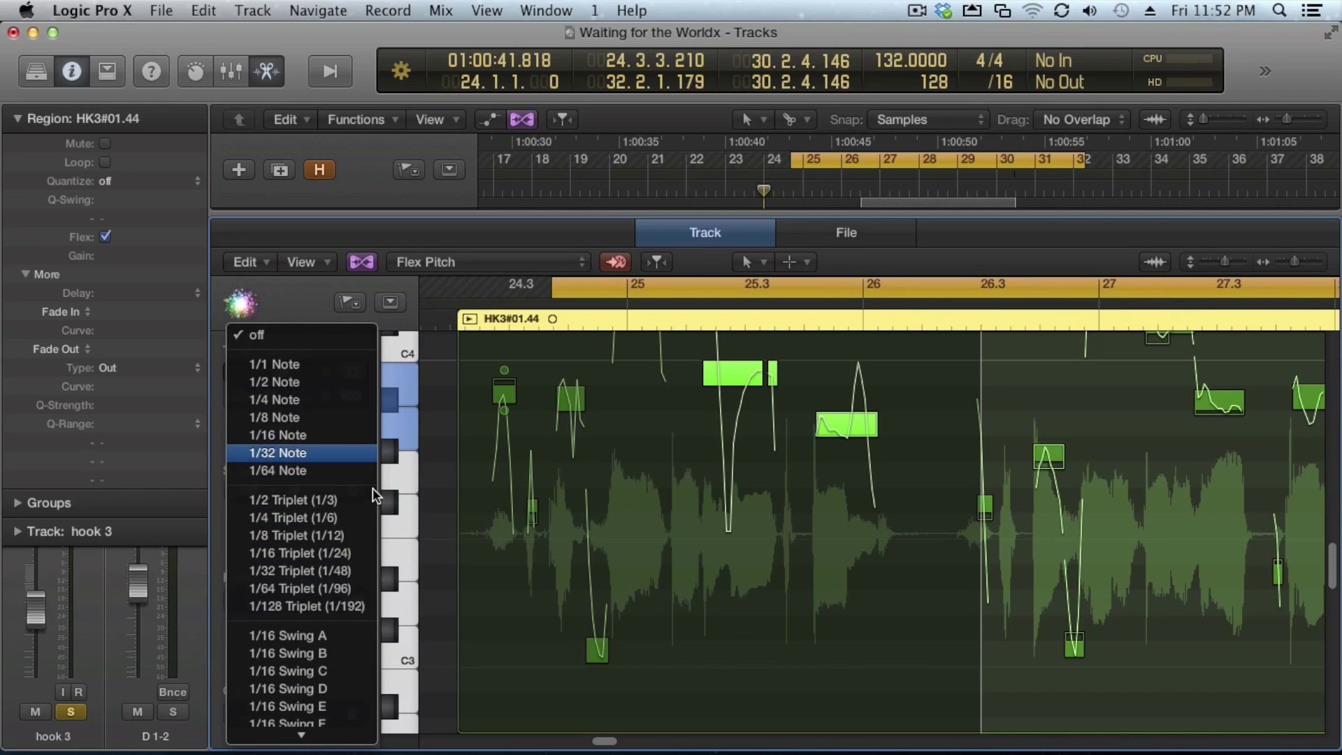
{"action": "left_click", "coordinate": [545, 544]}
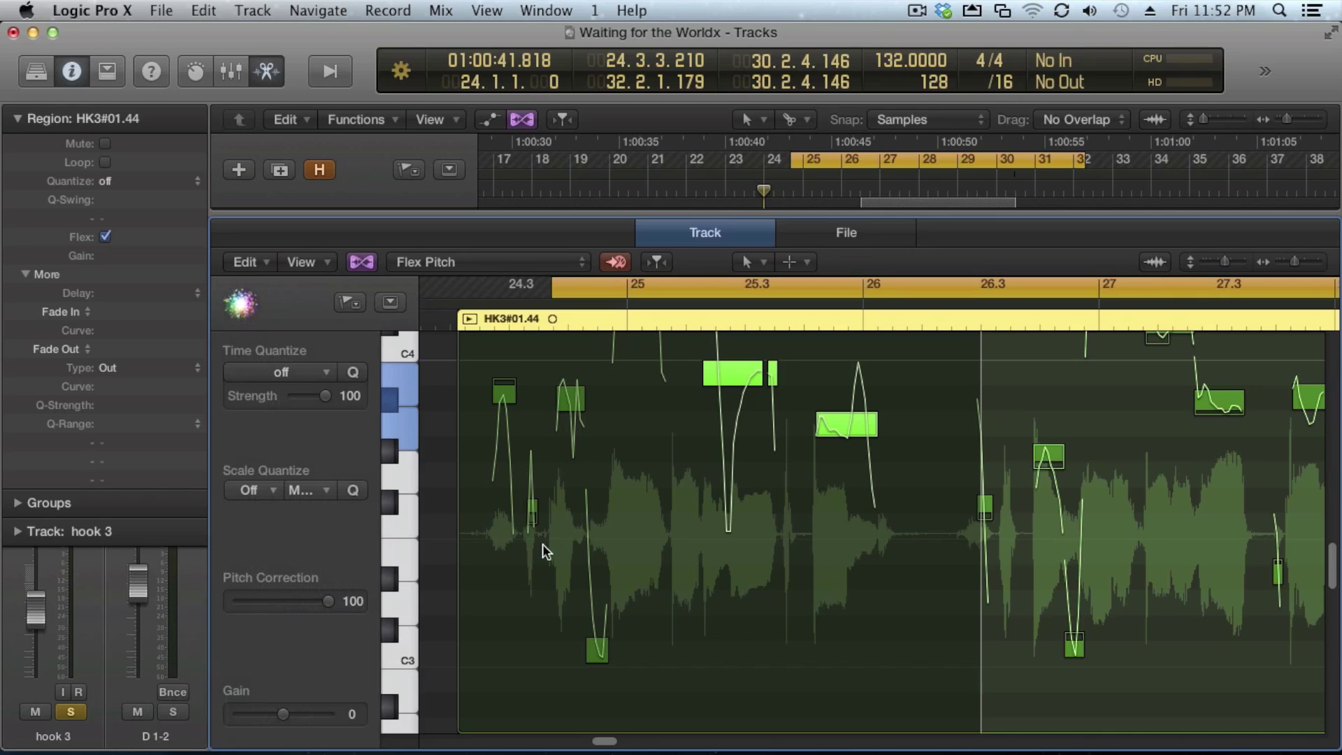
Set Scale Quantize to E Major and quantize the note pitches to it.
{"action": "left_click", "coordinate": [257, 486]}
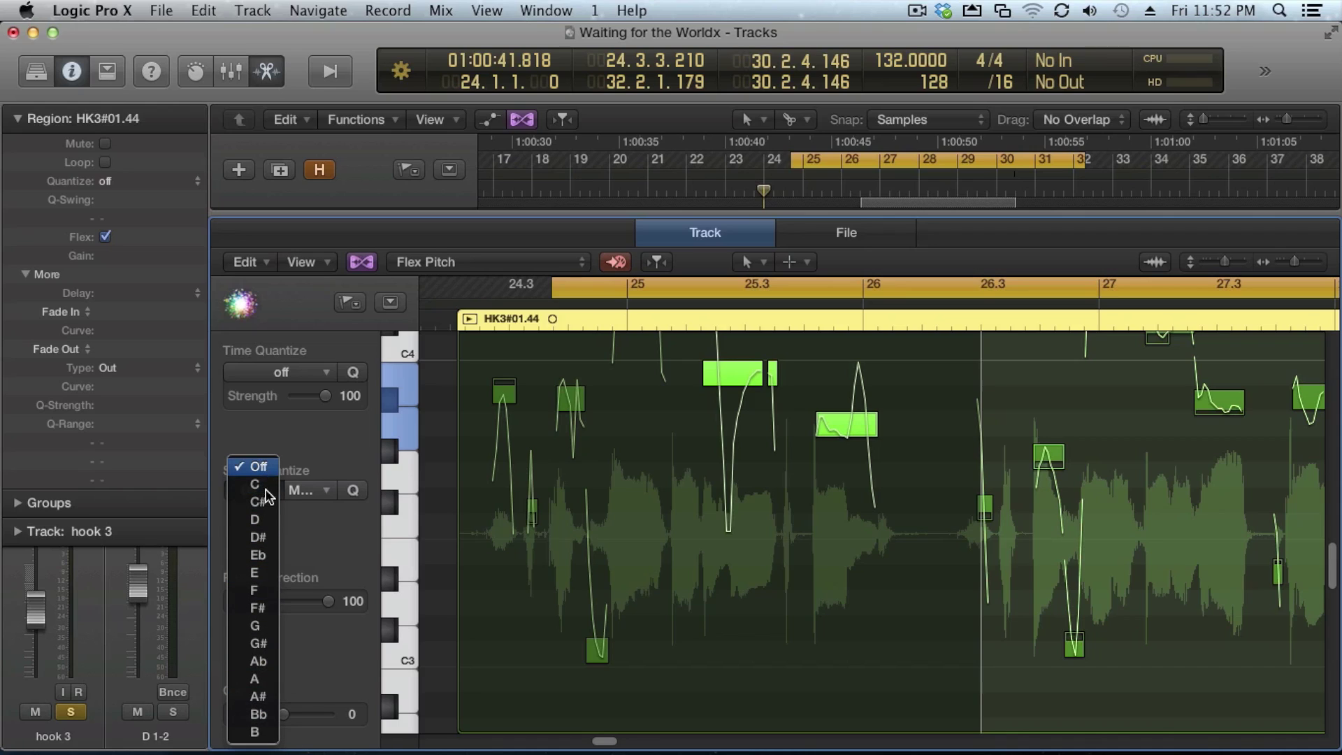
{"action": "left_click", "coordinate": [260, 573]}
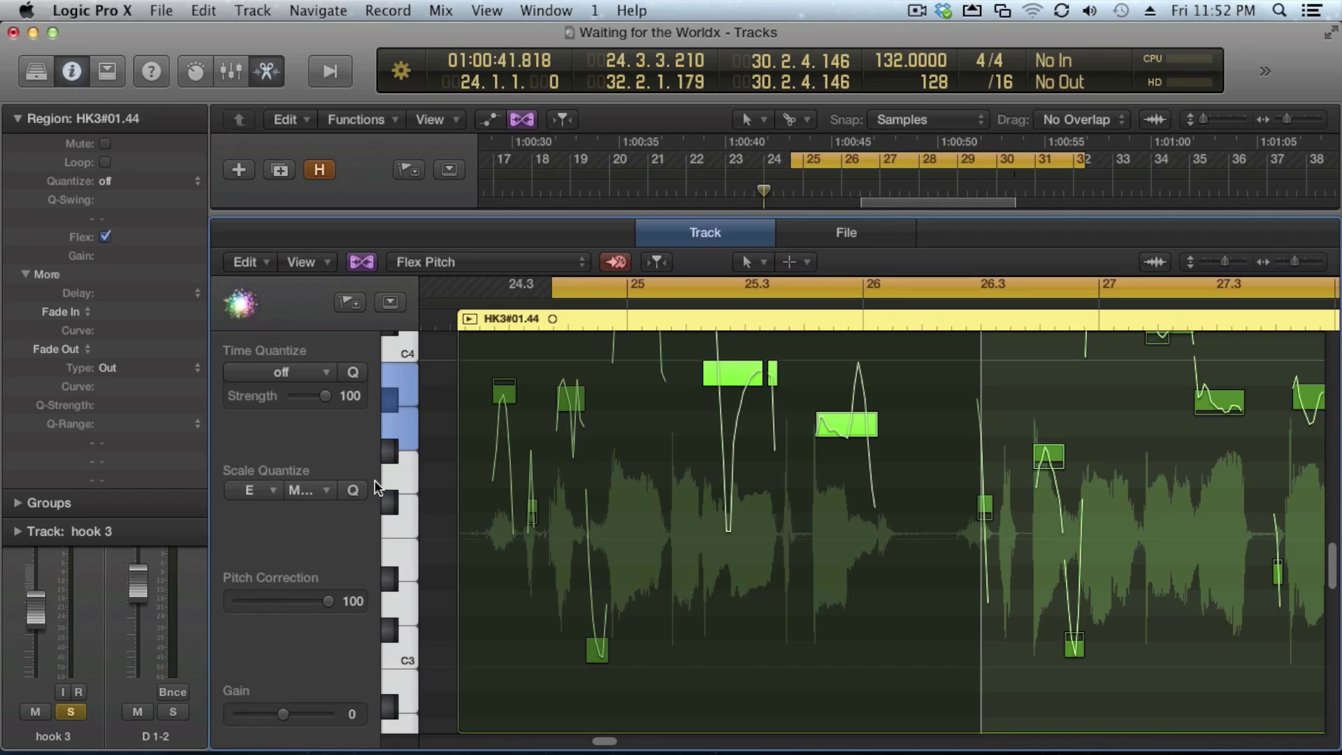
{"action": "left_click", "coordinate": [325, 489]}
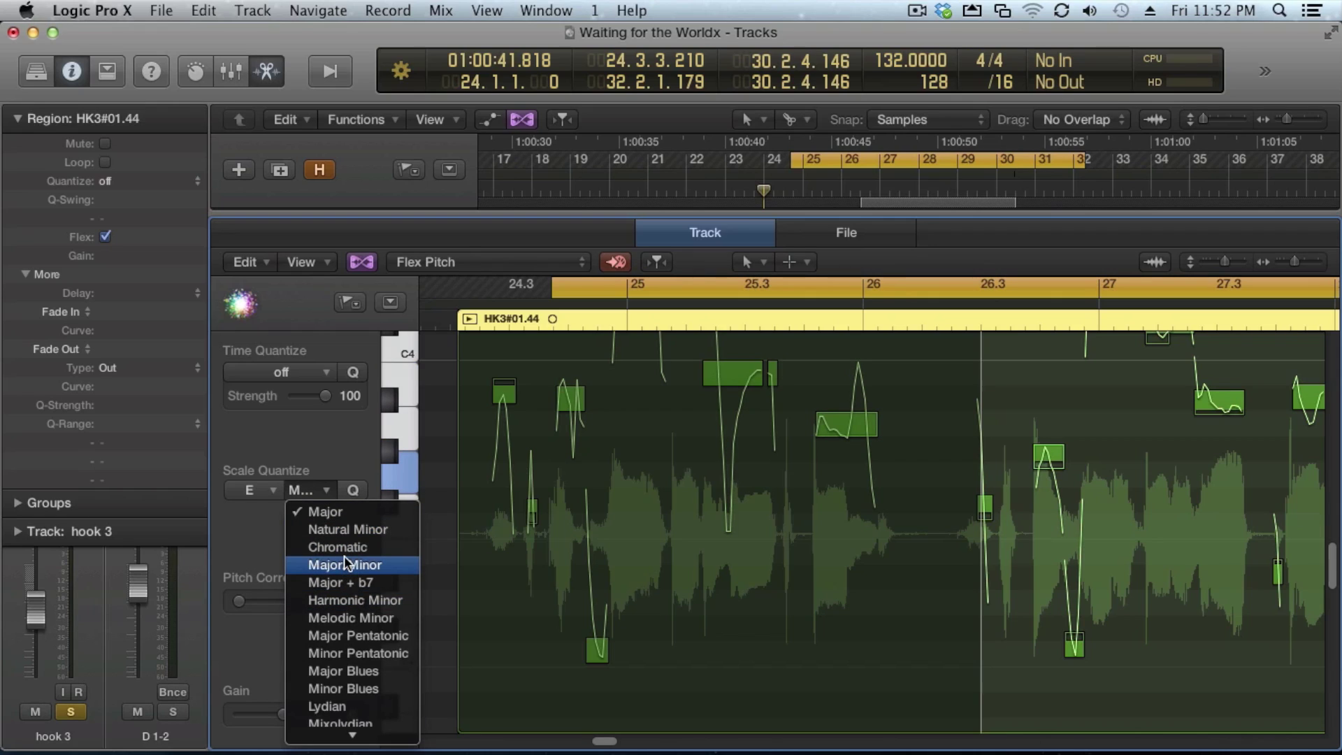
{"action": "scroll", "coordinate": [346, 693], "scroll_direction": "down", "scroll_amount": 3}
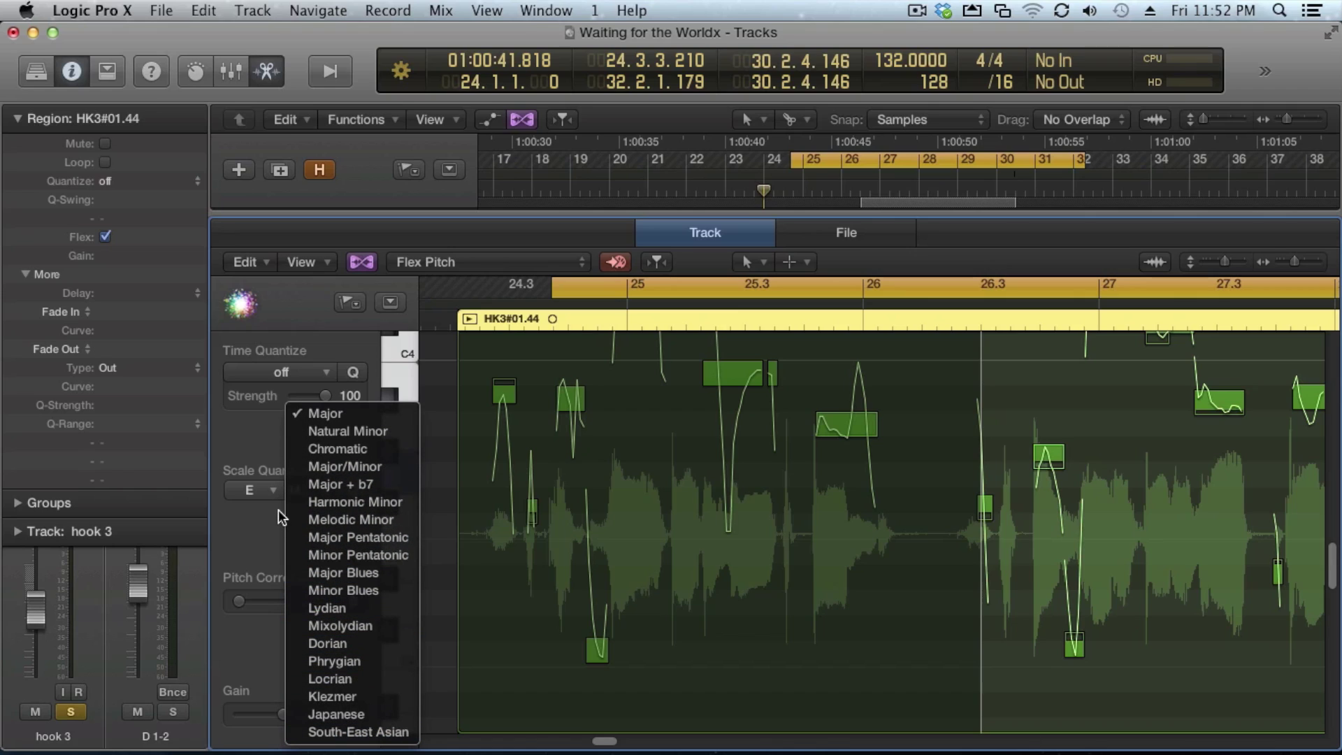
{"action": "left_click", "coordinate": [327, 487]}
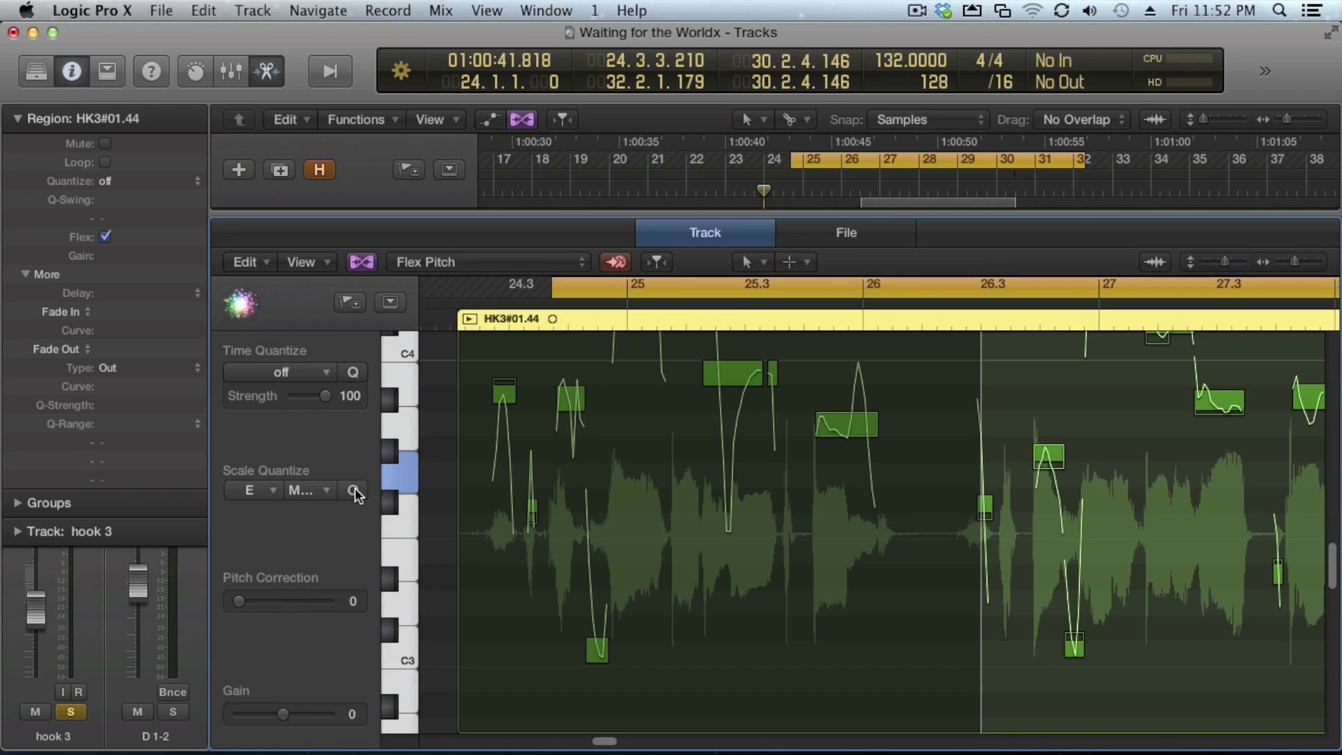
{"action": "left_click", "coordinate": [353, 490]}
Adjust pitch correction on the left-hand notes and change the scale to Natural Minor.
{"action": "left_click_drag", "start_coordinate": [530, 402], "coordinate": [838, 642]}
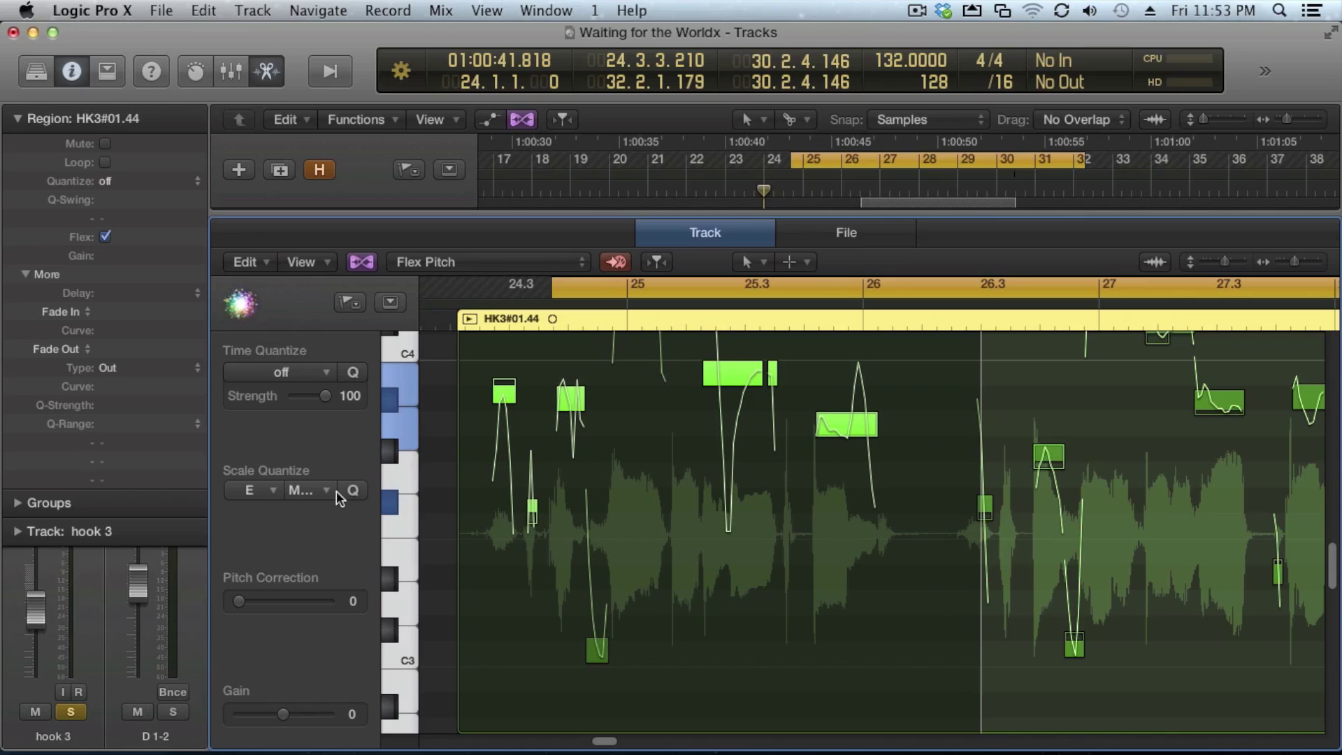
{"action": "mouse_move", "coordinate": [241, 602]}
{"action": "left_mouse_down"}
{"action": "mouse_move", "coordinate": [304, 611]}
{"action": "mouse_move", "coordinate": [229, 607]}
{"action": "mouse_move", "coordinate": [329, 614]}
{"action": "mouse_move", "coordinate": [241, 616]}
{"action": "mouse_move", "coordinate": [240, 601]}
{"action": "left_mouse_up"}
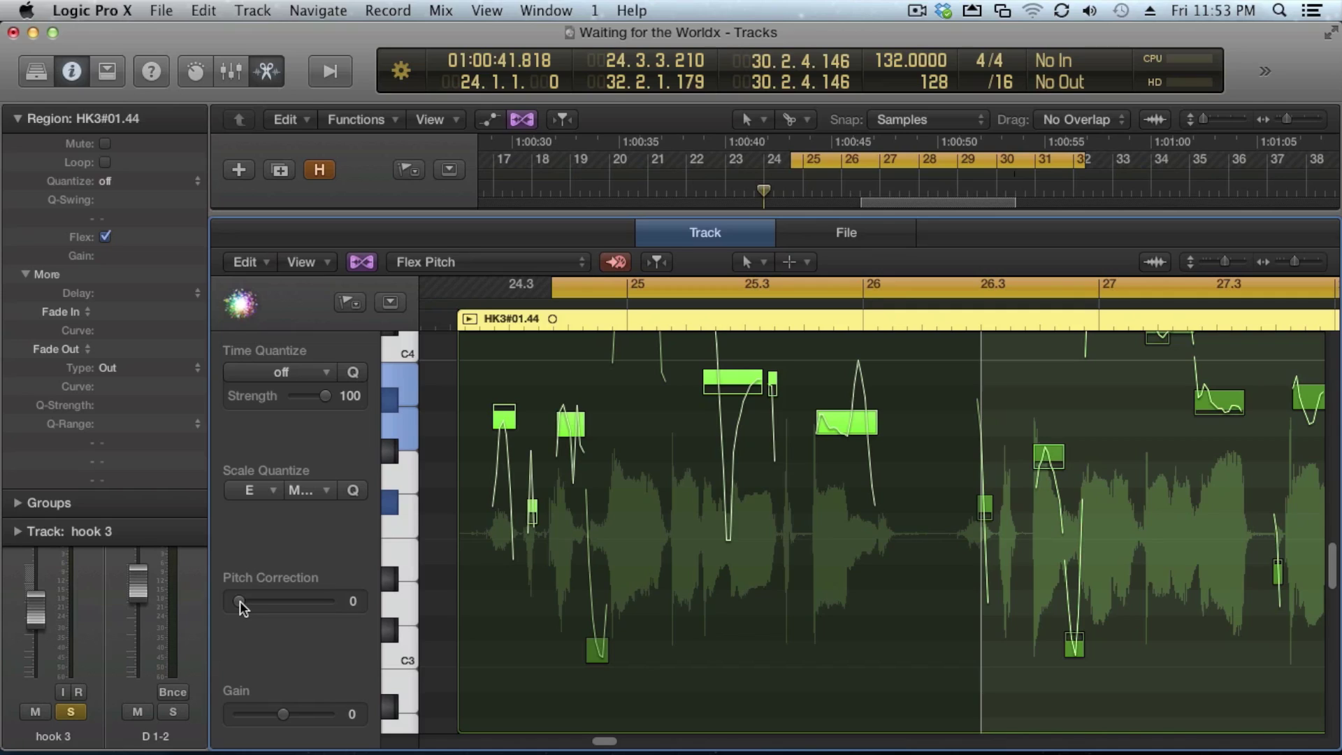
{"action": "mouse_move", "coordinate": [240, 601]}
{"action": "left_mouse_down"}
{"action": "mouse_move", "coordinate": [354, 626]}
{"action": "mouse_move", "coordinate": [221, 604]}
{"action": "left_mouse_up"}
{"action": "left_click", "coordinate": [292, 487]}
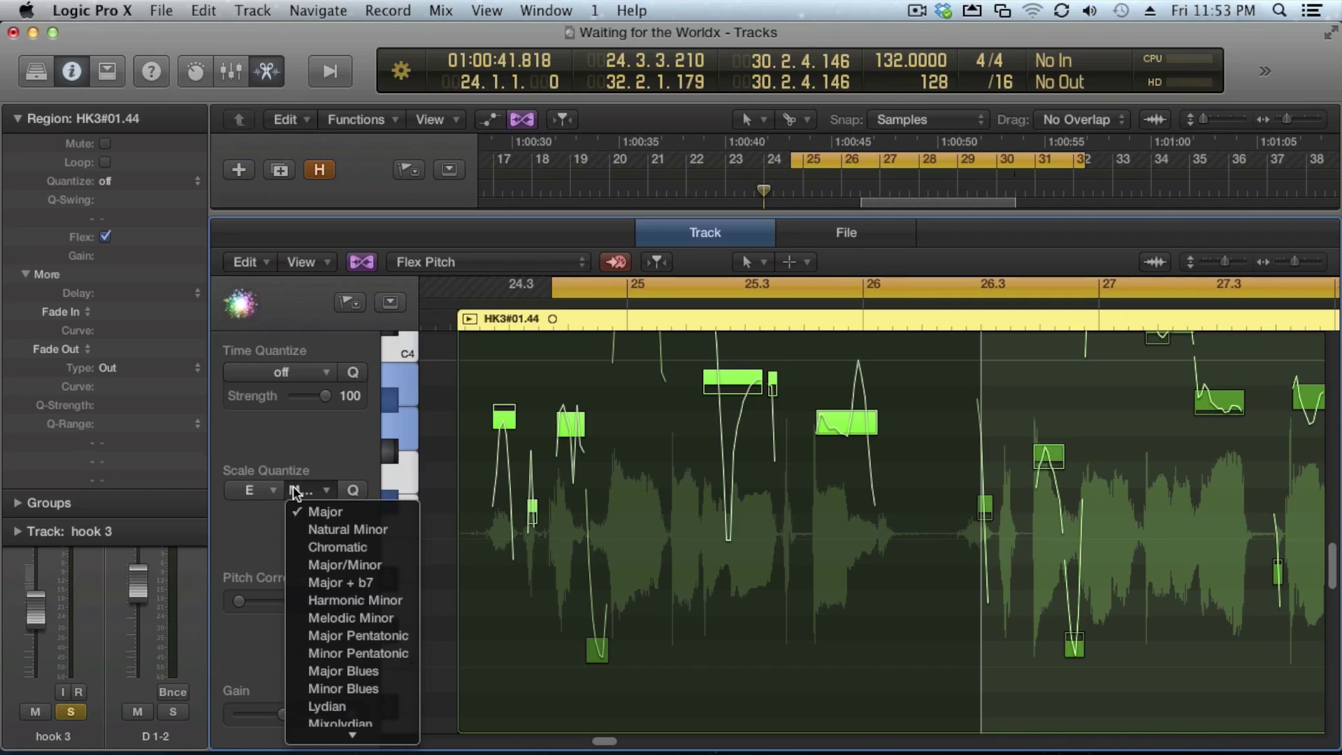
{"action": "left_click", "coordinate": [320, 530]}
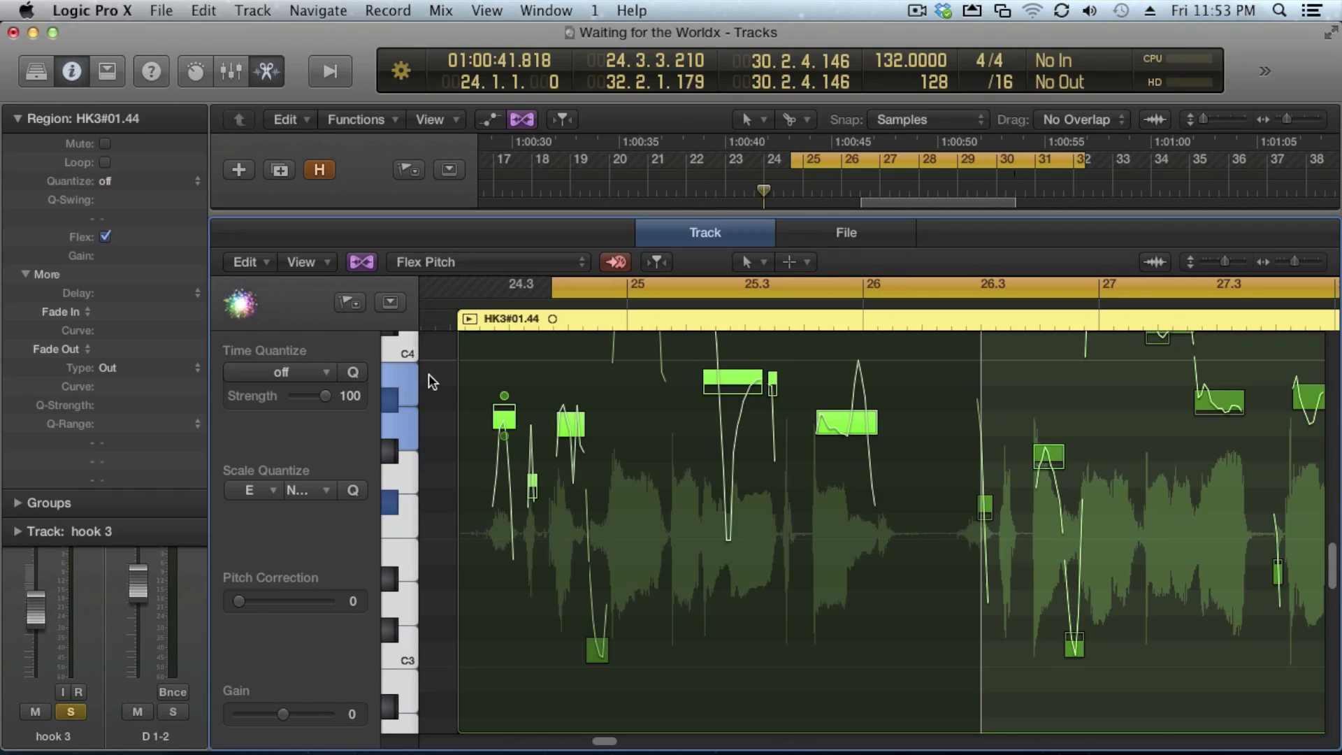
{"action": "scroll", "coordinate": [442, 367], "scroll_direction": "down", "scroll_amount": 10}
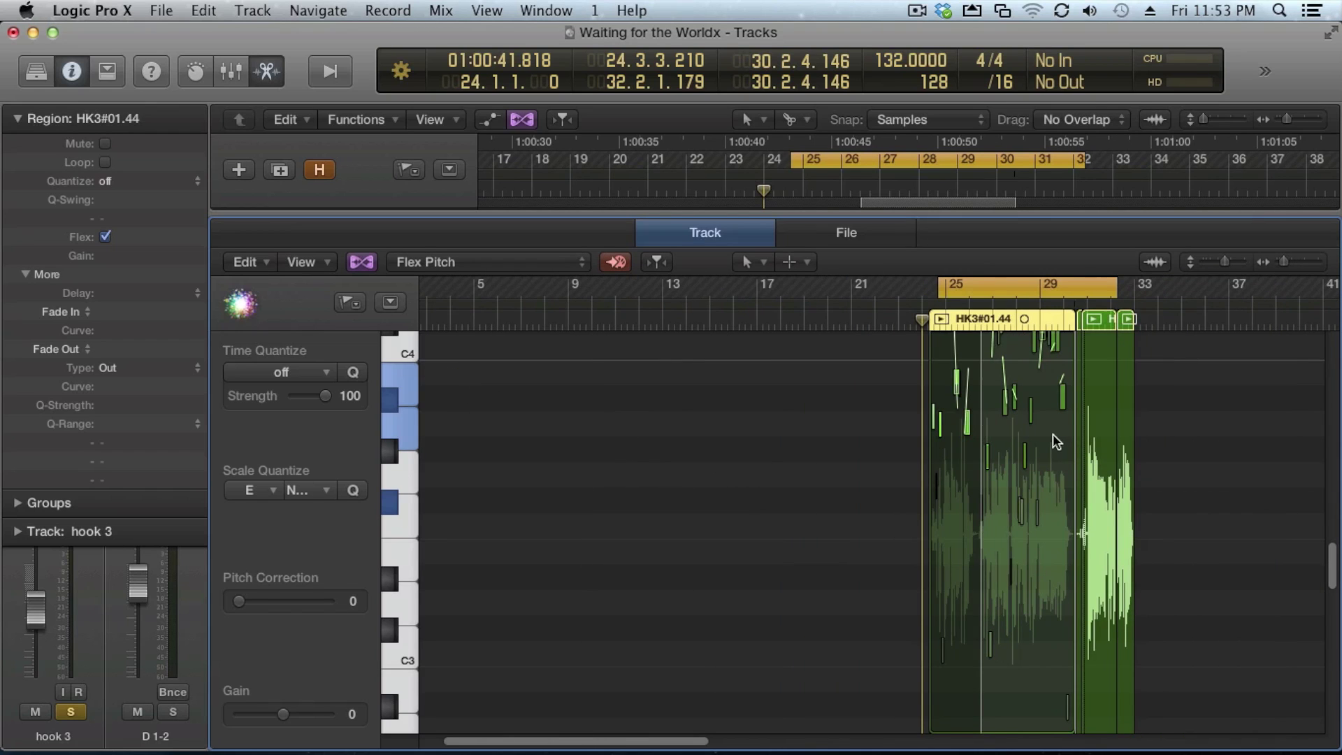
{"action": "scroll", "coordinate": [1035, 448], "scroll_direction": "up", "scroll_amount": 10}
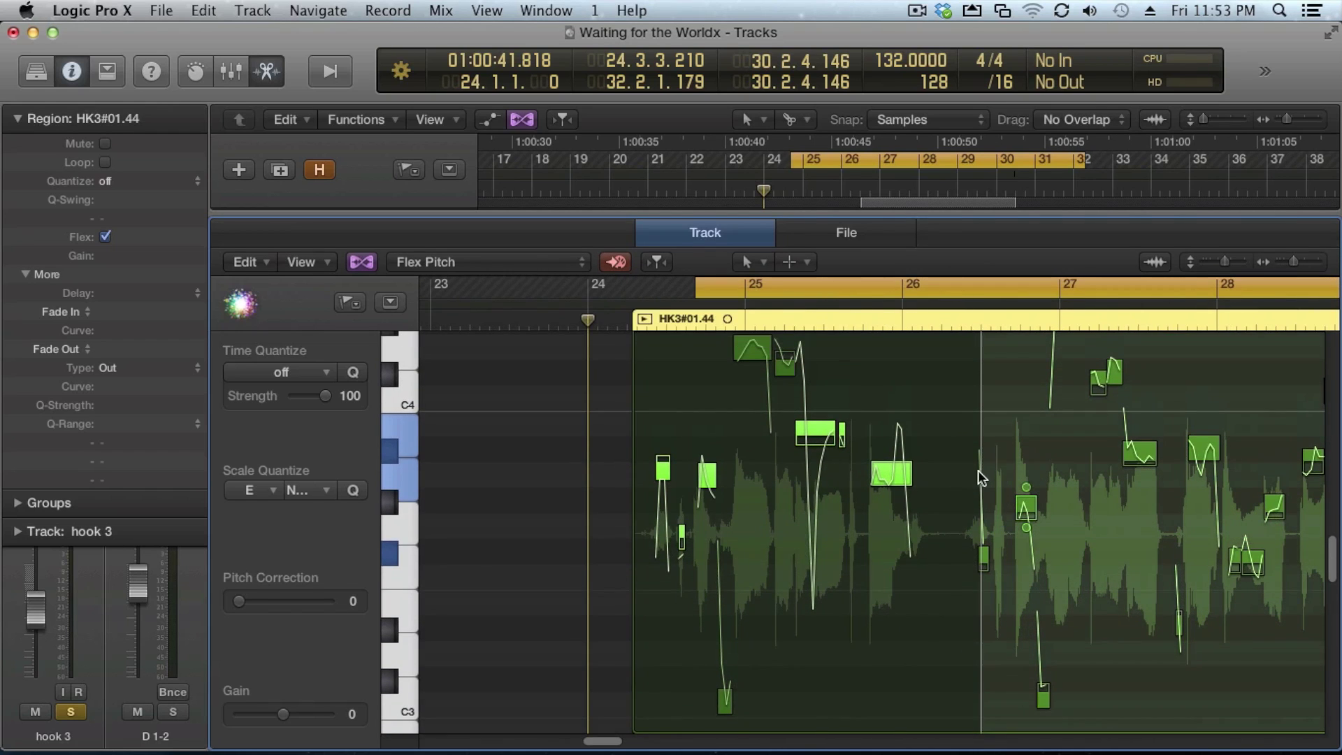
{"action": "scroll", "coordinate": [976, 470], "scroll_direction": "up", "scroll_amount": 3}
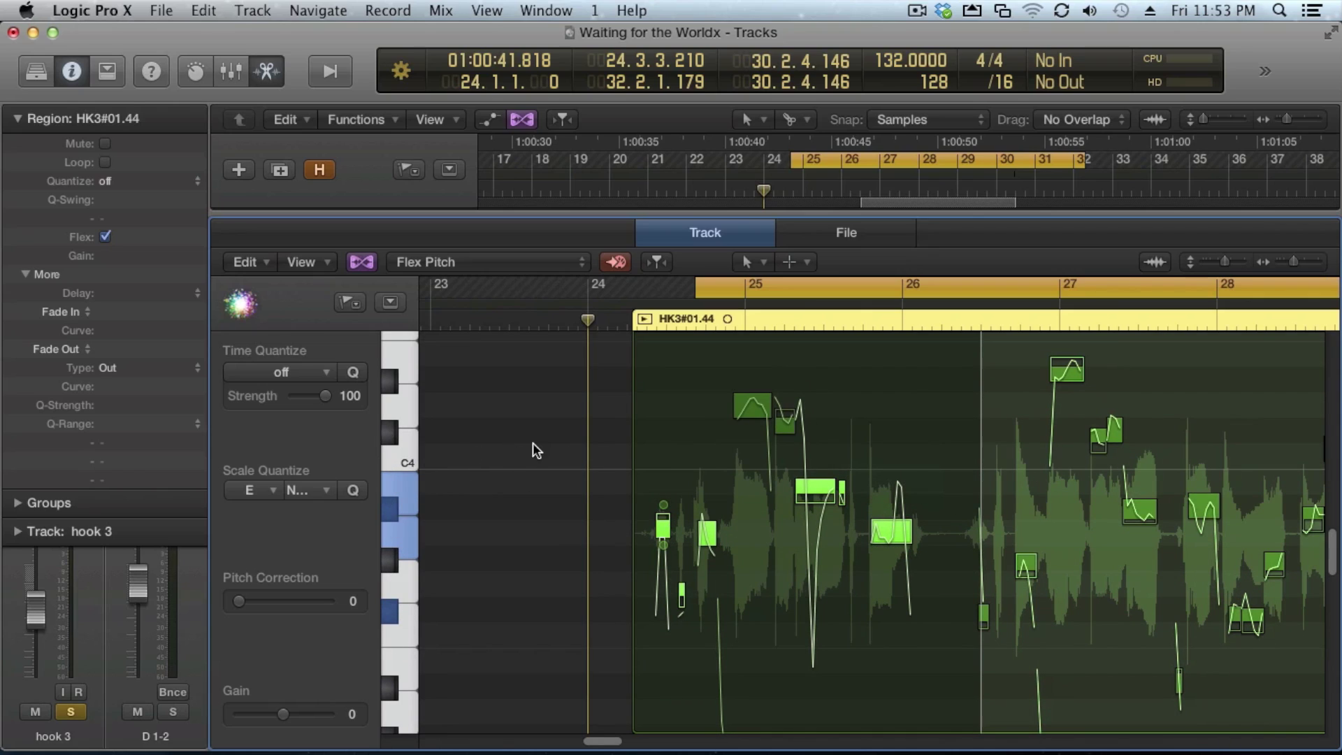
{"action": "scroll", "coordinate": [533, 449], "scroll_direction": "down", "scroll_amount": 5}
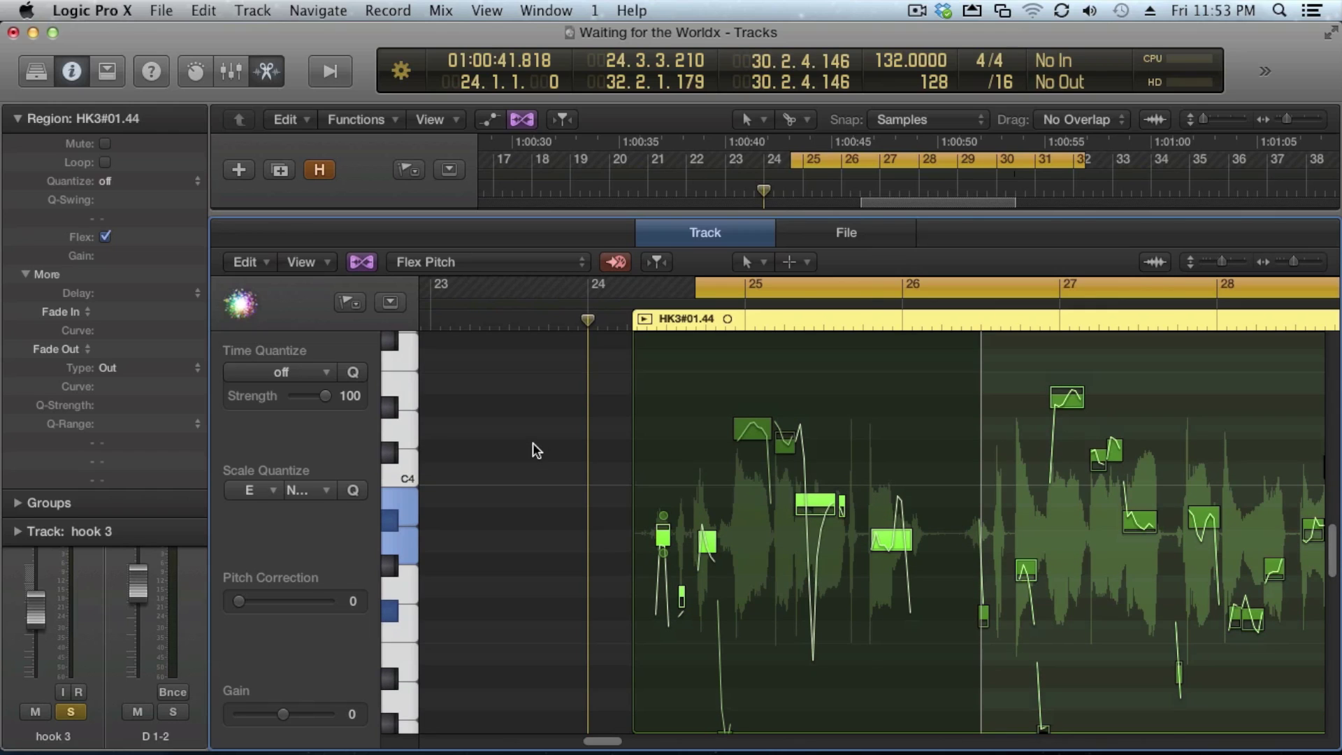
{"action": "scroll", "coordinate": [532, 444], "scroll_direction": "down", "scroll_amount": 4}
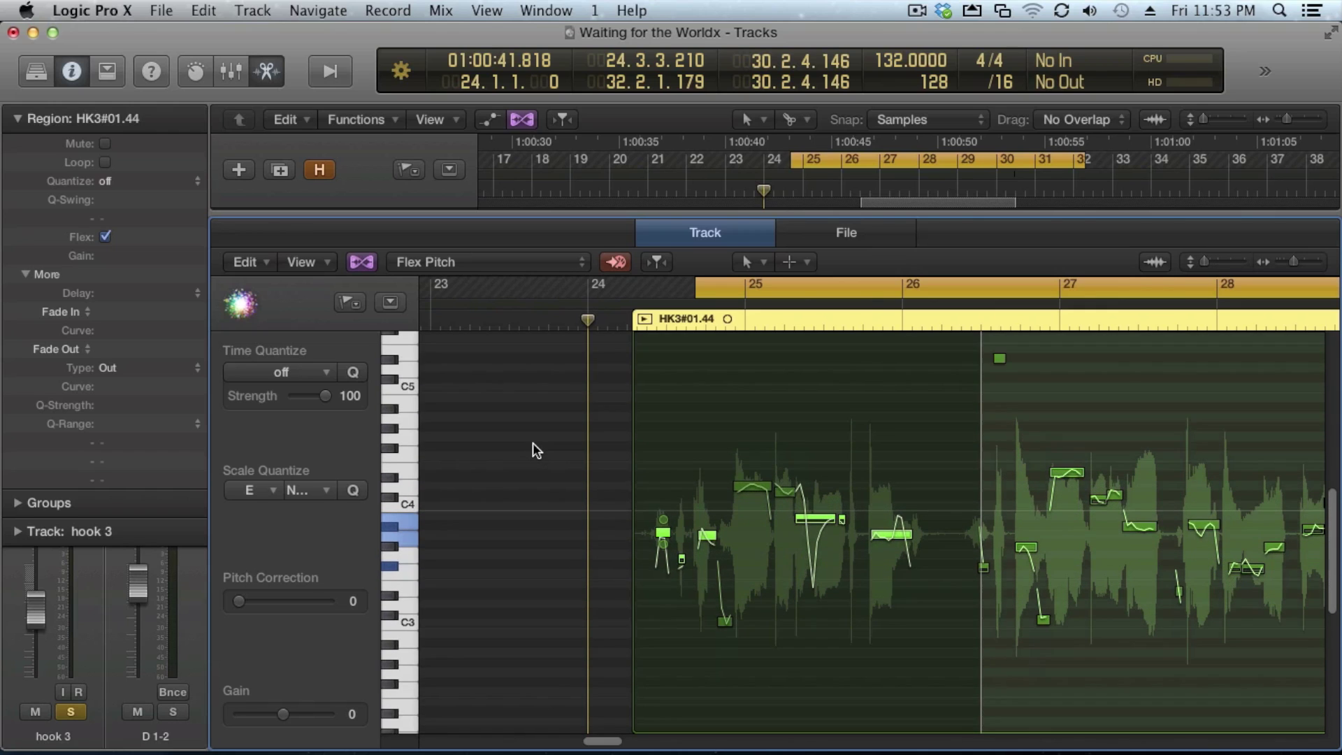
{"action": "scroll", "coordinate": [533, 450], "scroll_direction": "up", "scroll_amount": 4}
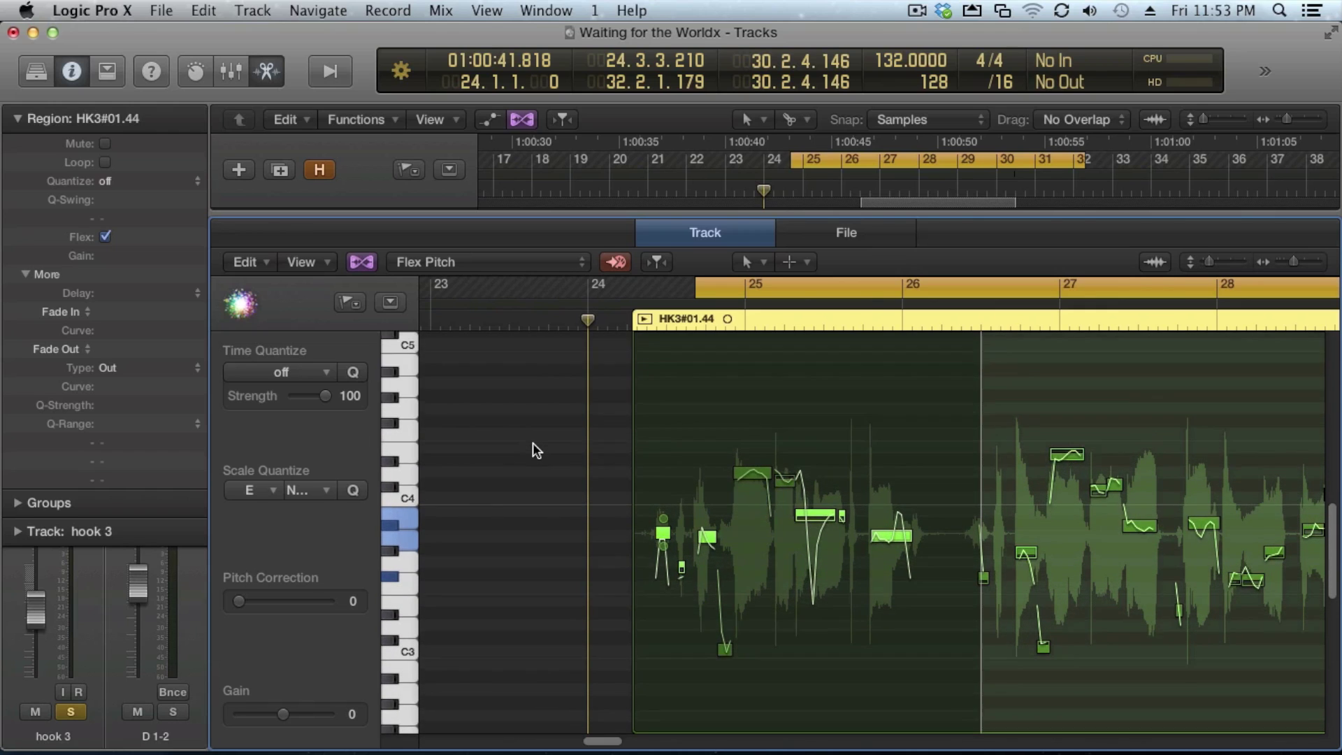
{"action": "scroll", "coordinate": [536, 450], "scroll_direction": "down", "scroll_amount": 3}
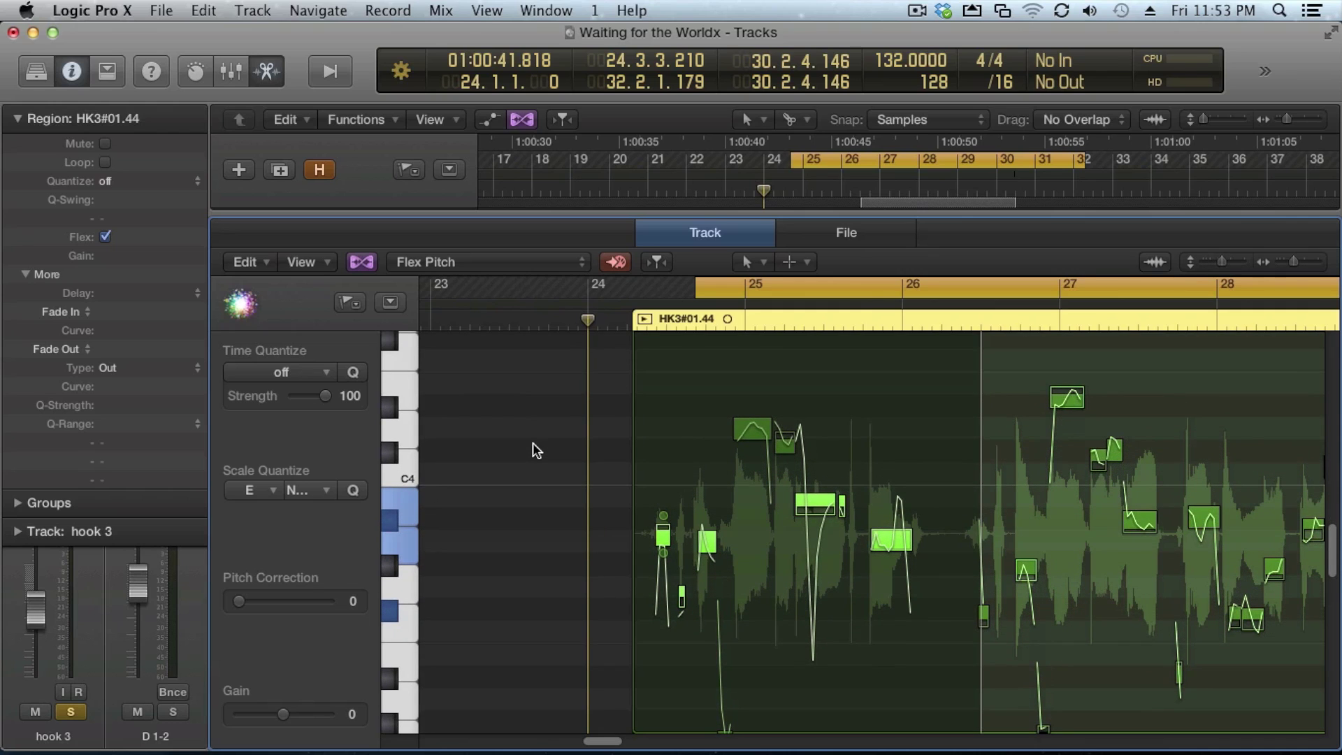
{"action": "scroll", "coordinate": [536, 451], "scroll_direction": "down", "scroll_amount": 3}
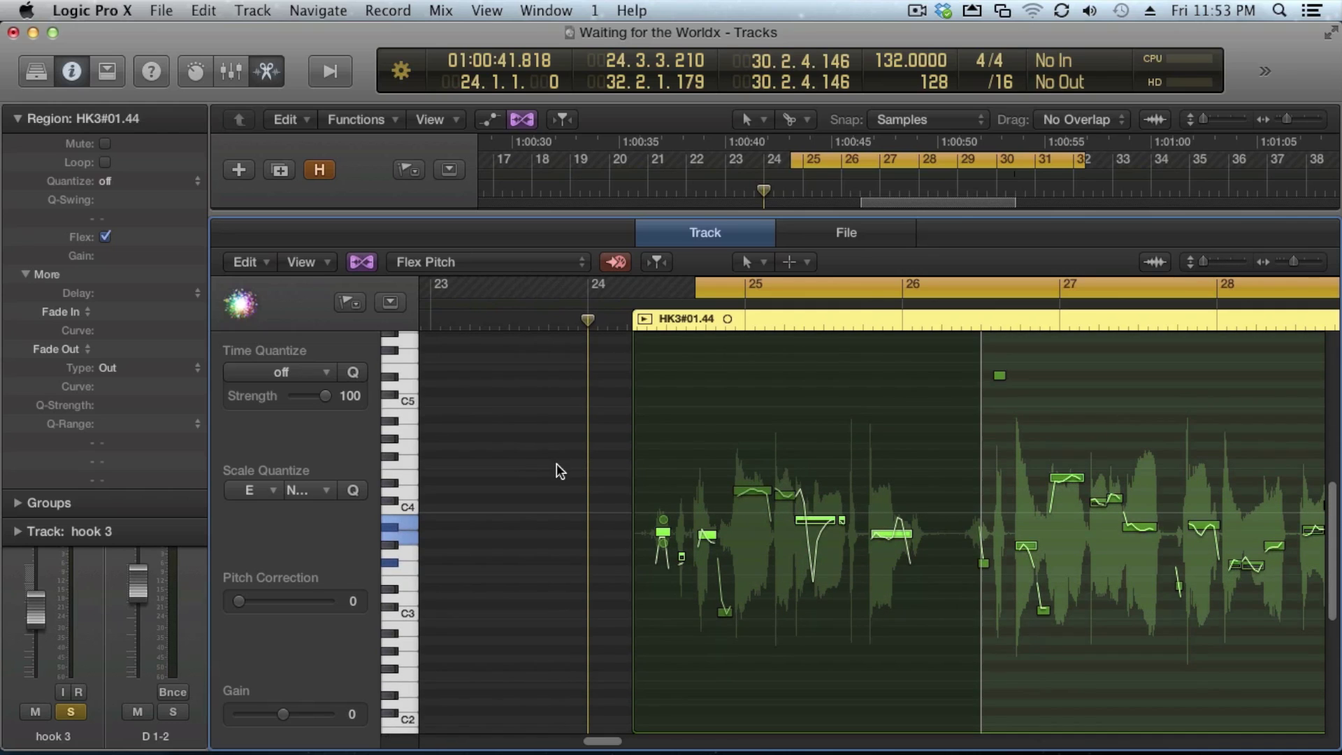
{"action": "left_click", "coordinate": [1157, 263]}
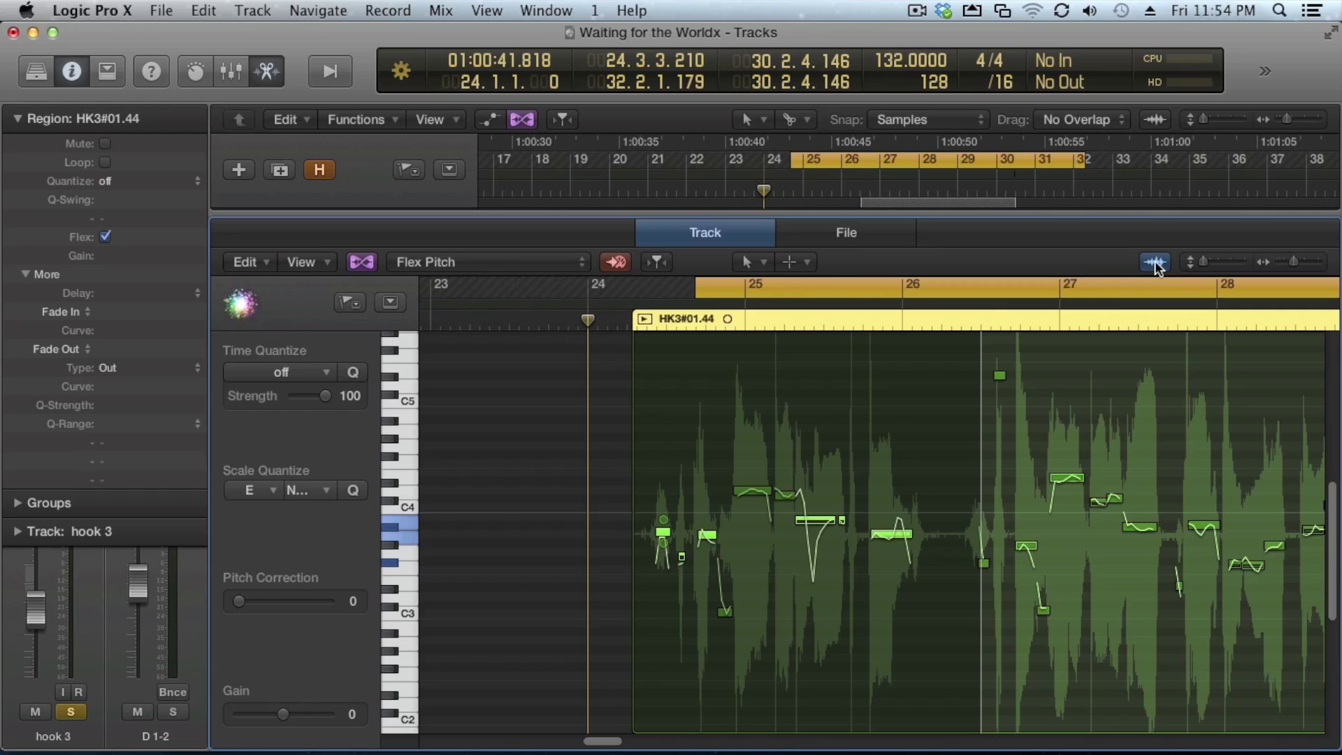
{"action": "left_click", "coordinate": [1156, 264]}
{"action": "left_click", "coordinate": [1156, 264]}
{"action": "left_click", "coordinate": [1156, 263]}
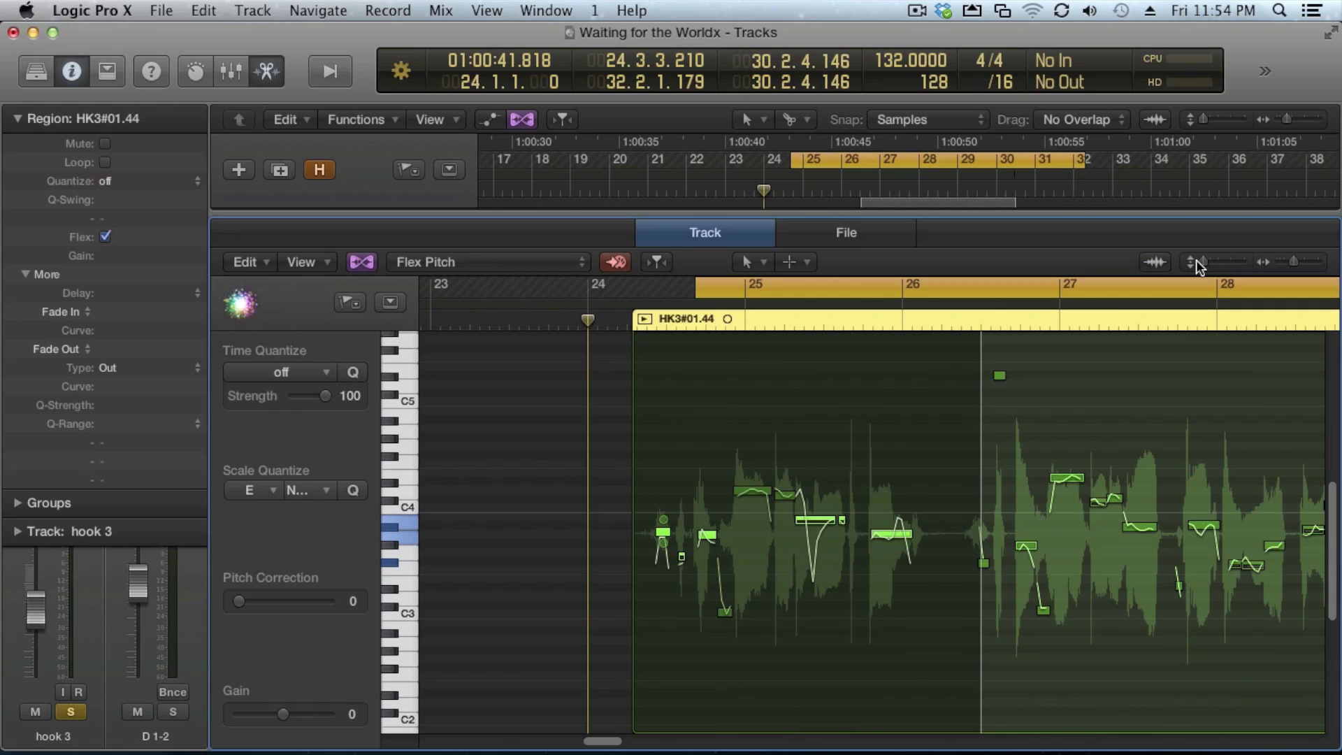
{"action": "mouse_move", "coordinate": [1196, 261]}
{"action": "left_mouse_down"}
{"action": "mouse_move", "coordinate": [1232, 262]}
{"action": "mouse_move", "coordinate": [1196, 269]}
{"action": "left_mouse_up"}
{"action": "left_click_drag", "start_coordinate": [1293, 264], "coordinate": [1292, 264]}
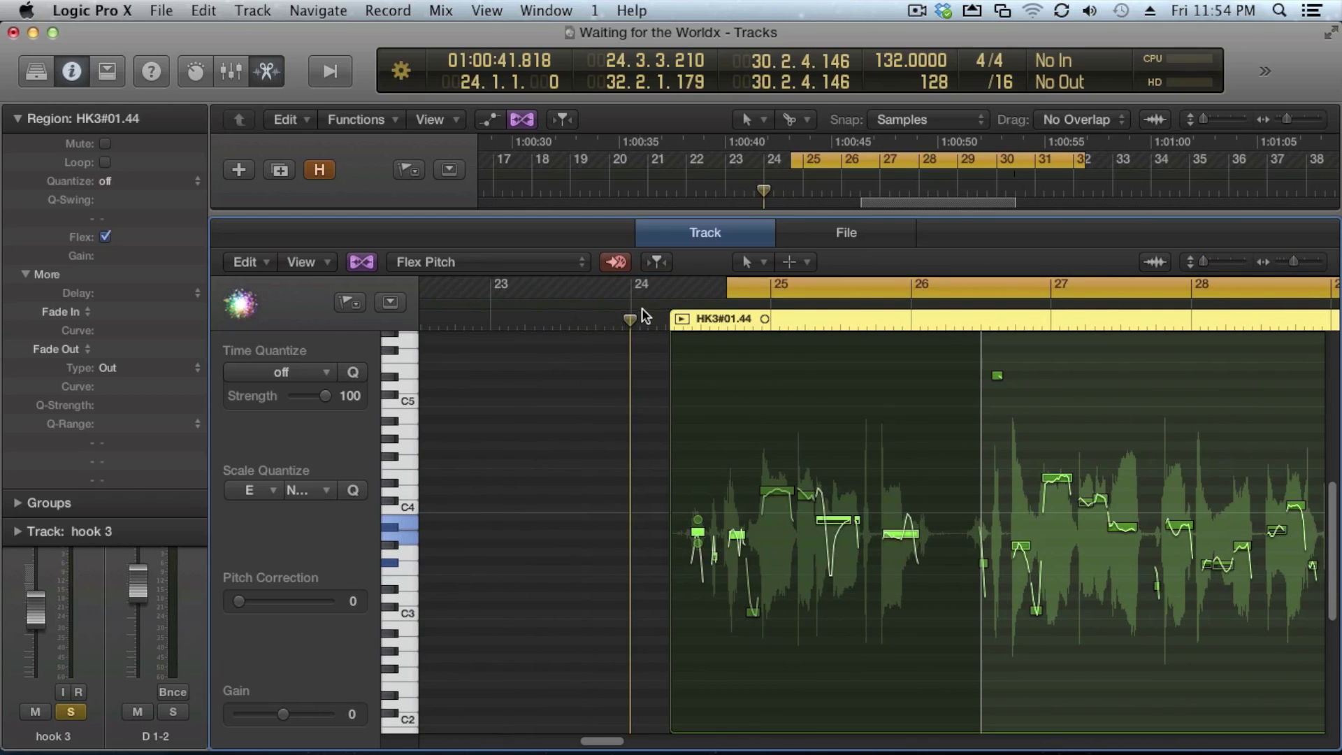
{"action": "left_click", "coordinate": [105, 238]}
{"action": "left_click", "coordinate": [105, 238]}
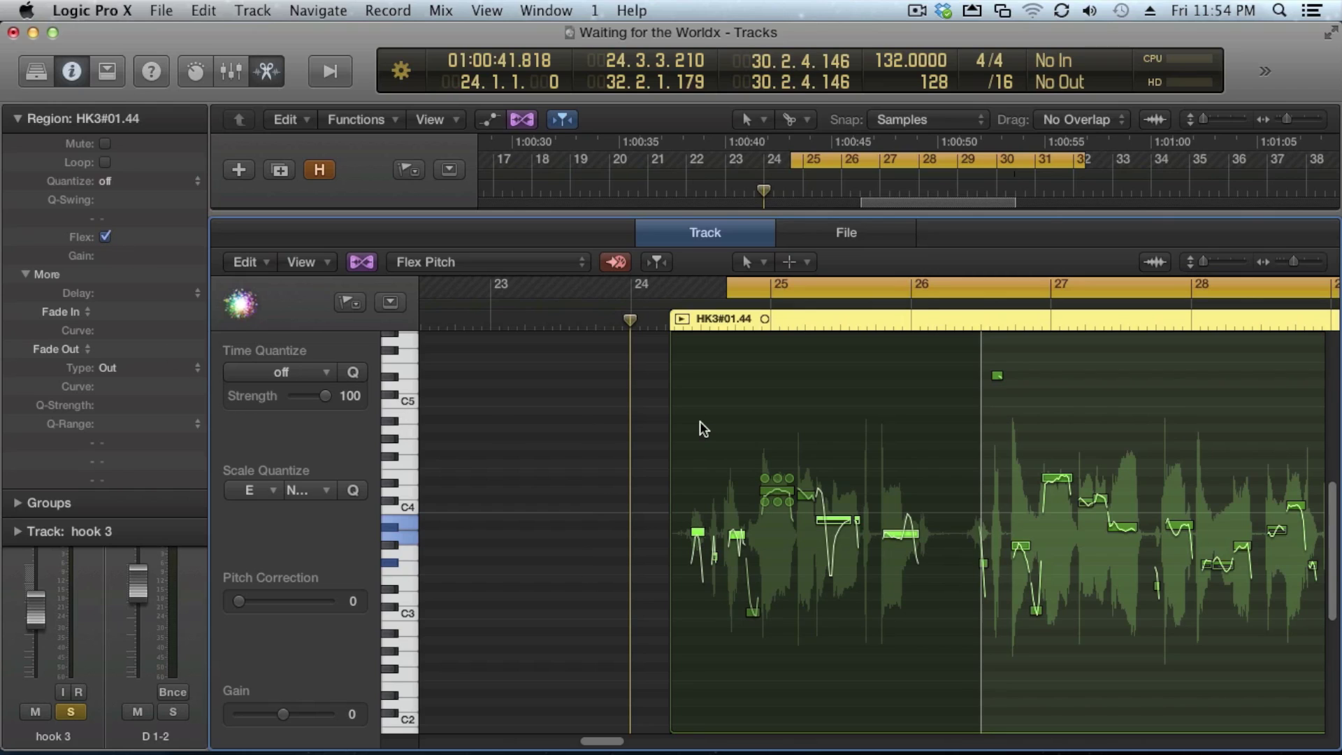
Deselect HK3#01.44 and enlarge the Tracks area to show more tracks.
{"action": "left_click", "coordinate": [578, 418]}
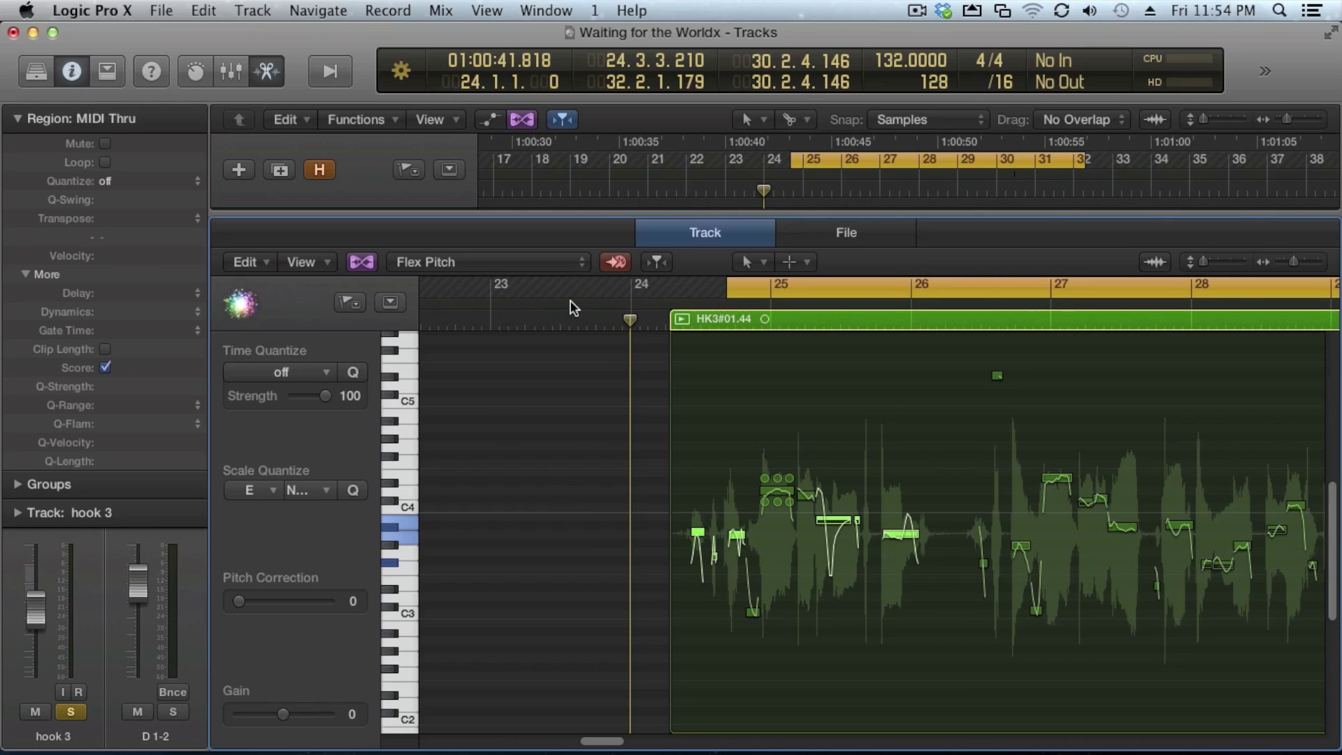
{"action": "left_click_drag", "start_coordinate": [610, 211], "coordinate": [600, 593]}
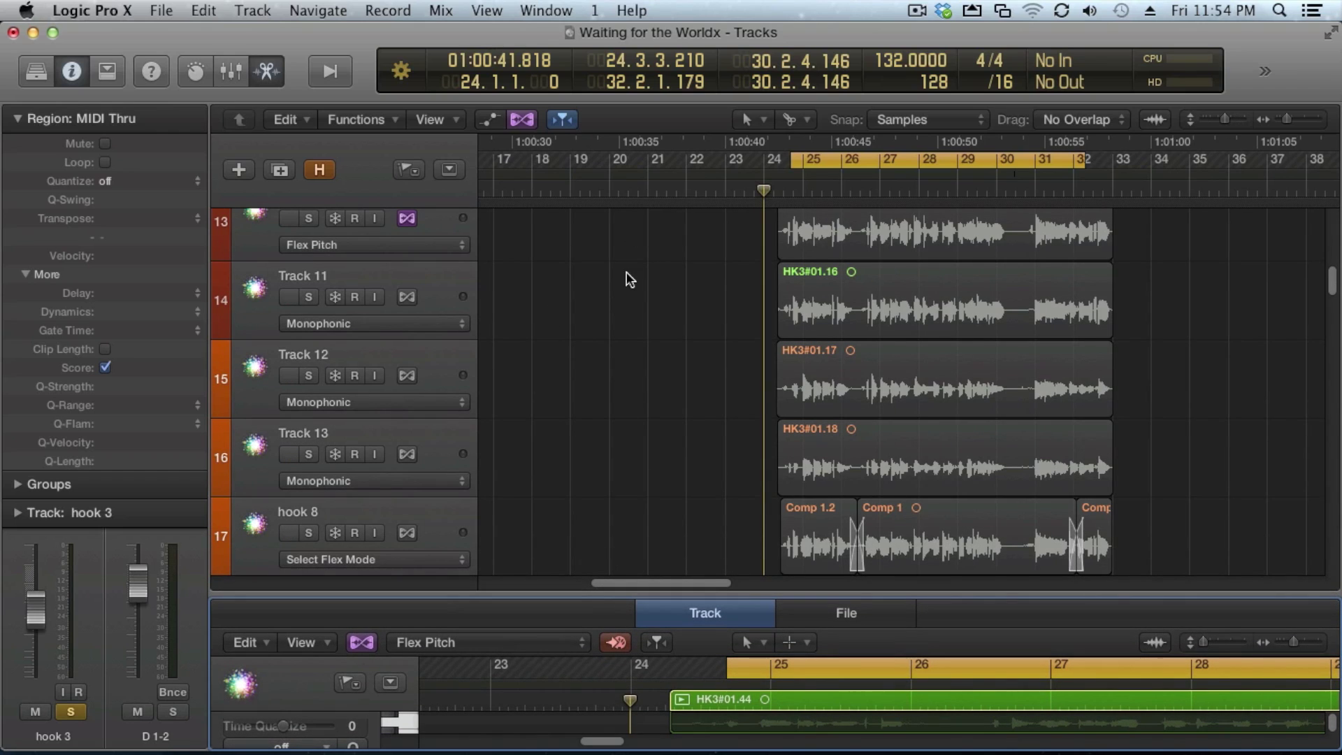
{"action": "left_click", "coordinate": [771, 310]}
Open Track 11's HK3#01.16 region in the editor and adjust the horizontal zoom.
{"action": "left_click", "coordinate": [854, 275]}
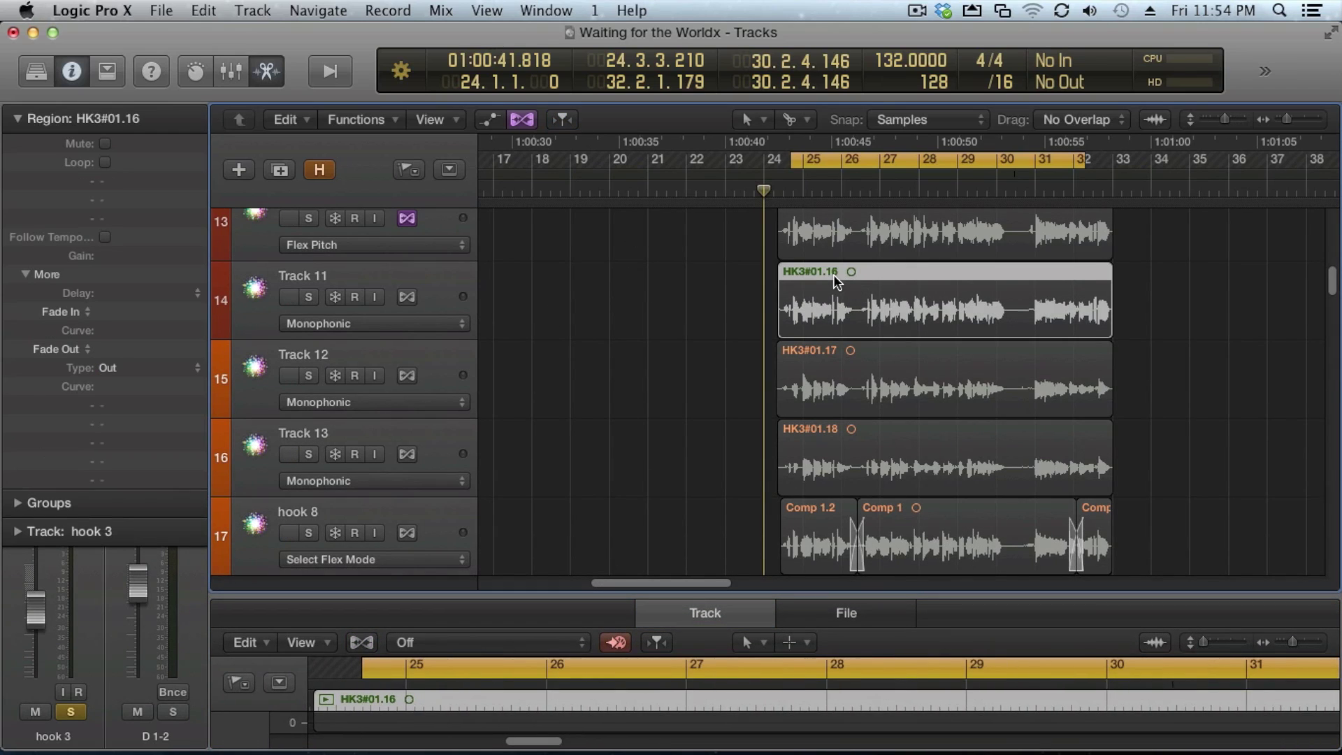
{"action": "key", "text": "super+Left"}
{"action": "key", "text": "super+Left"}
{"action": "scroll", "coordinate": [788, 293], "scroll_direction": "down", "scroll_amount": 5}
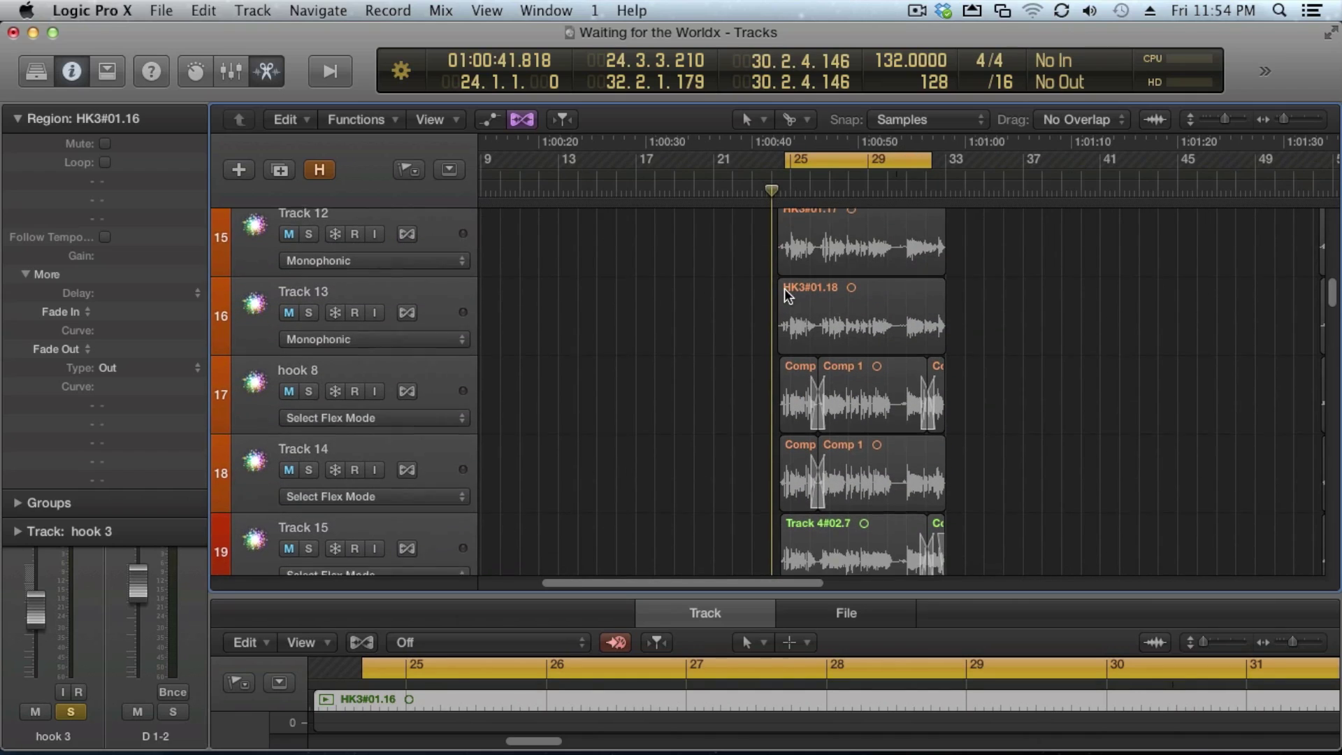
{"action": "scroll", "coordinate": [785, 288], "scroll_direction": "up", "scroll_amount": 5}
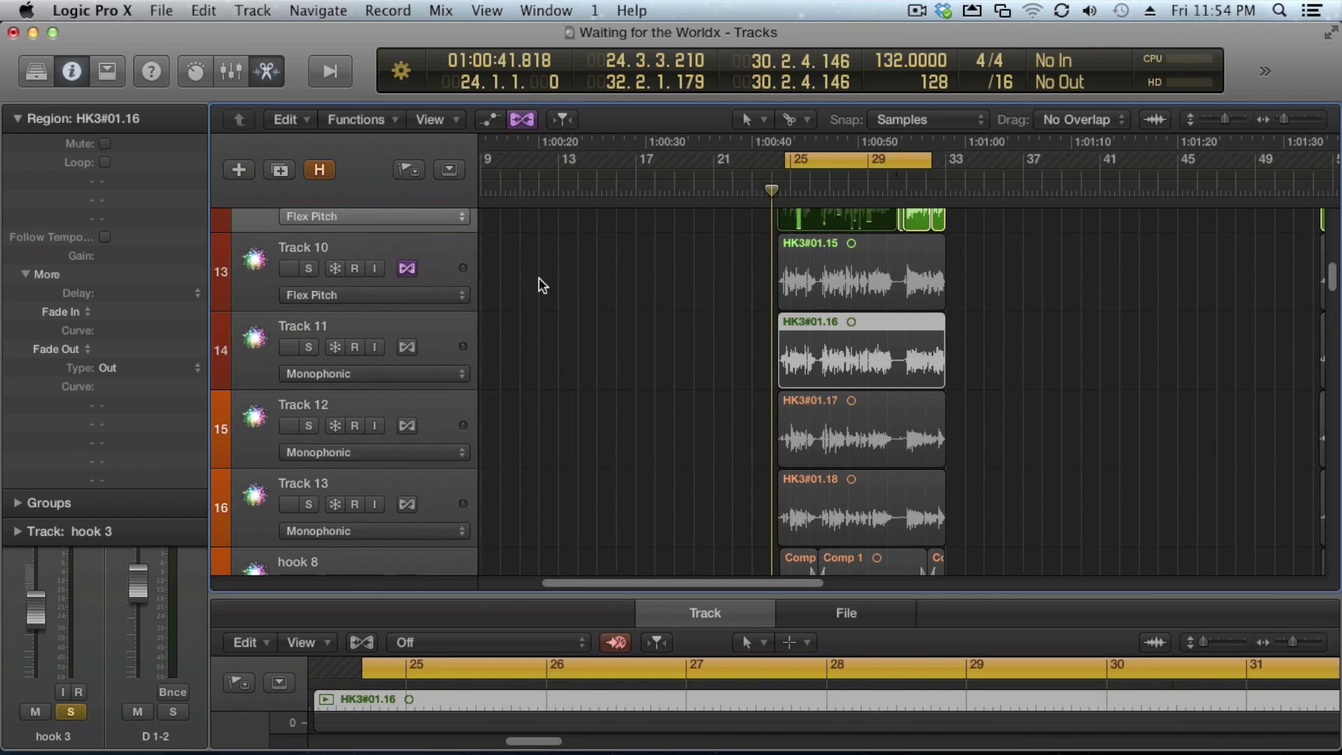
{"action": "key", "text": "super+Right"}
{"action": "key", "text": "super+Right"}
{"action": "key", "text": "super+Left"}
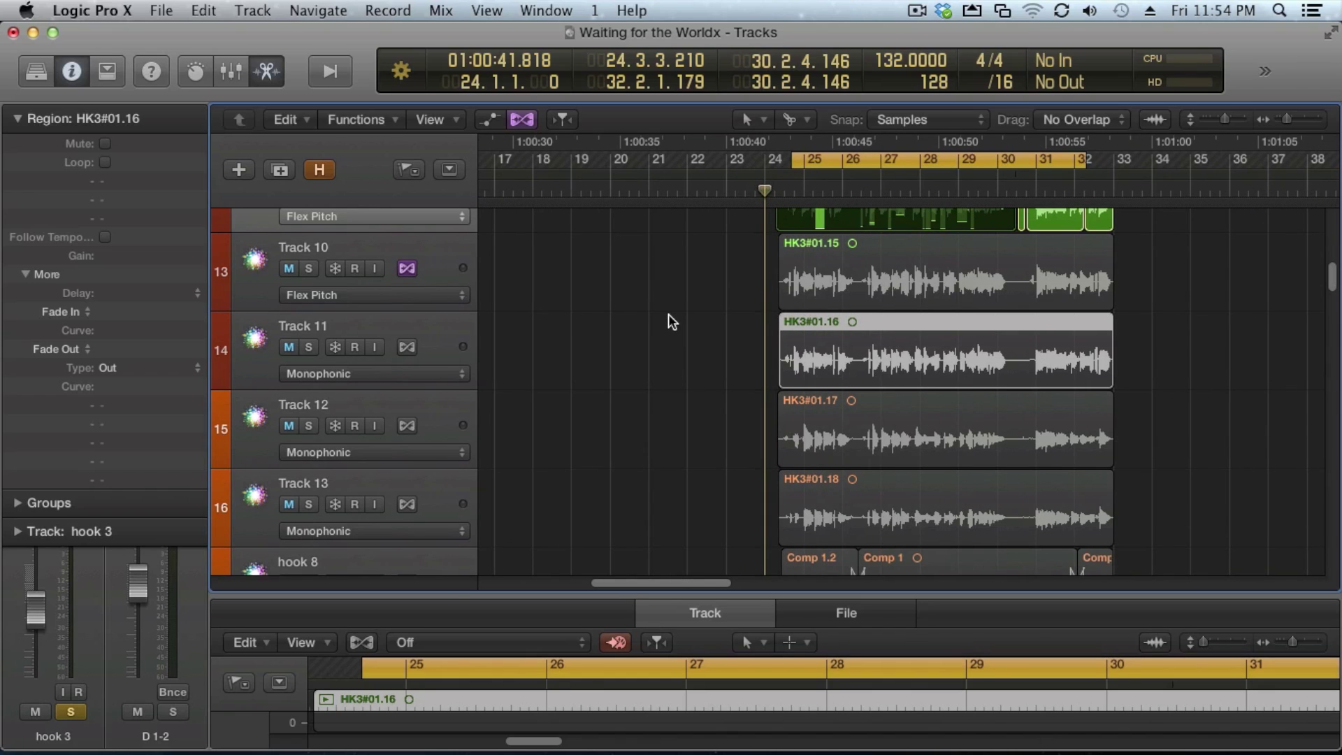